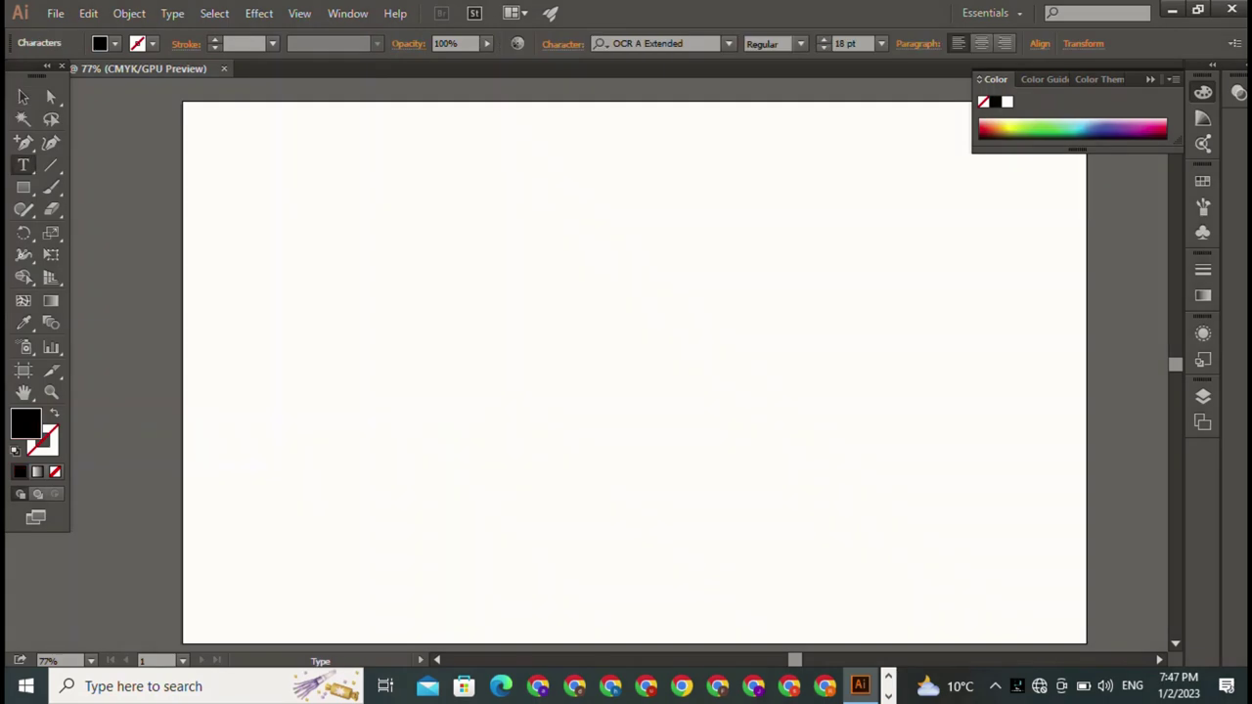
Step: Type 'A Z' and set it in the Home Christmas Regular font, found by searching 'hom'
text(A Z)
key(Escape)
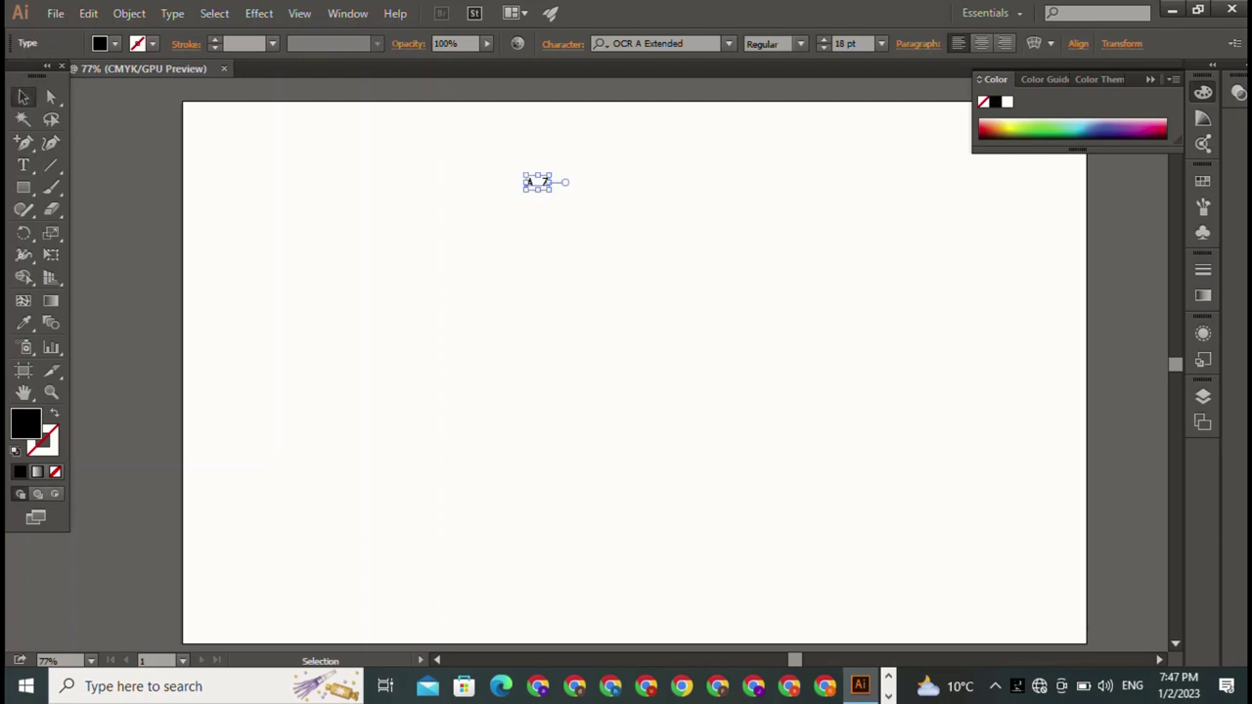
click(655, 43)
key(BackSpace)
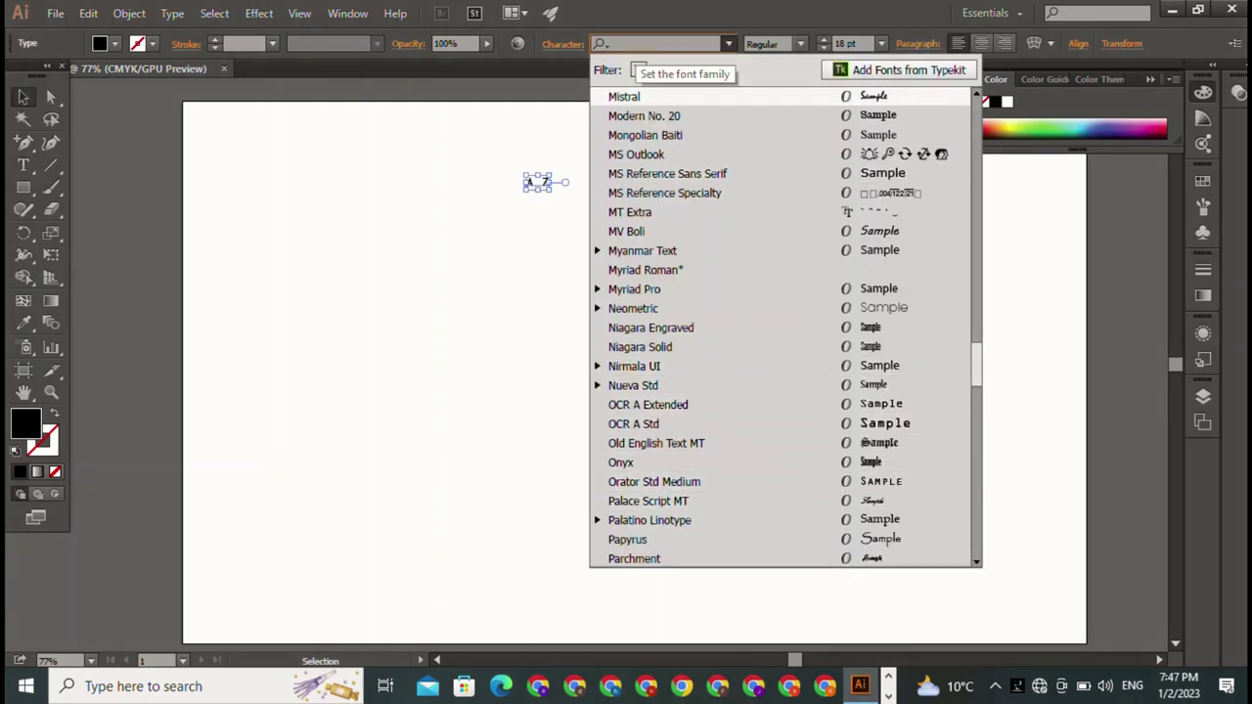
text(ho)
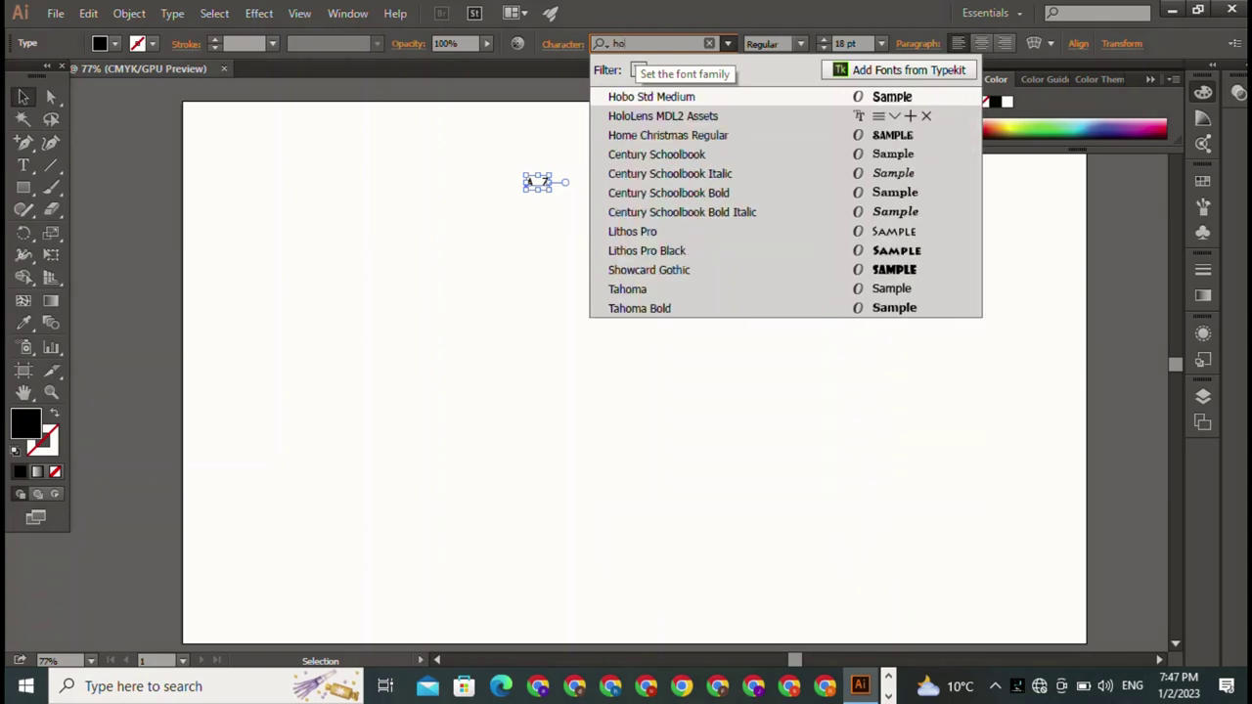
text(m)
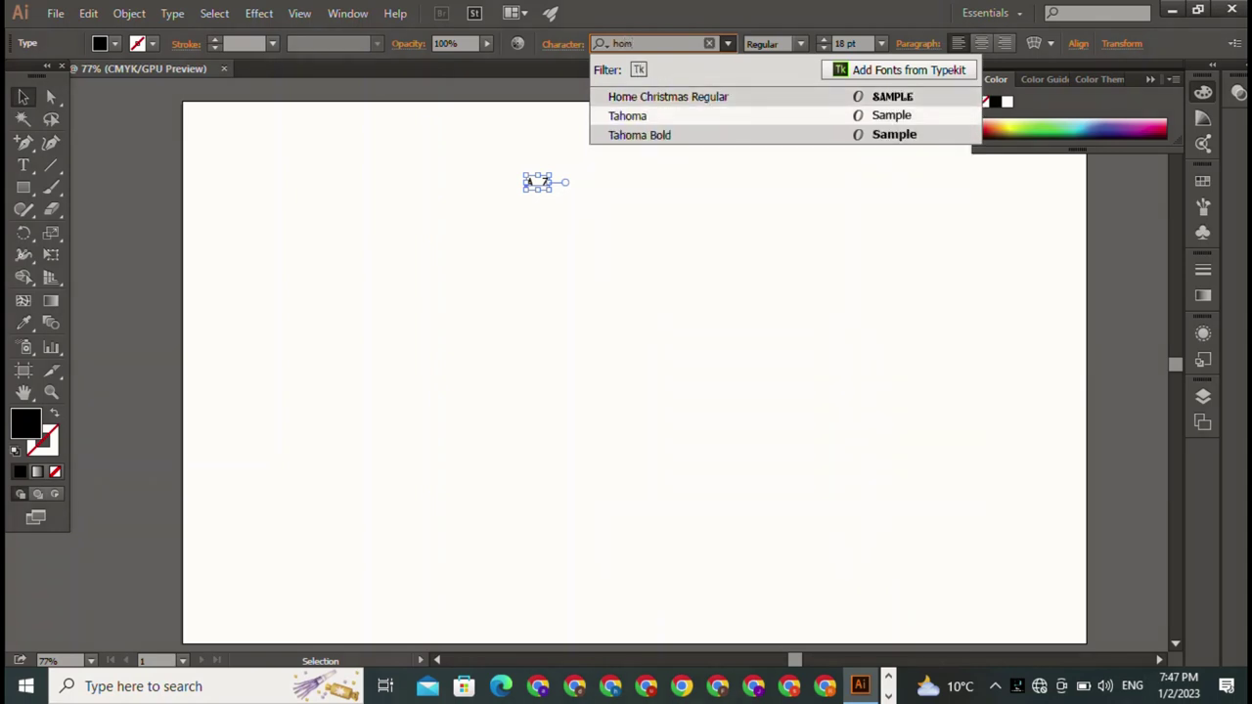
key(Return)
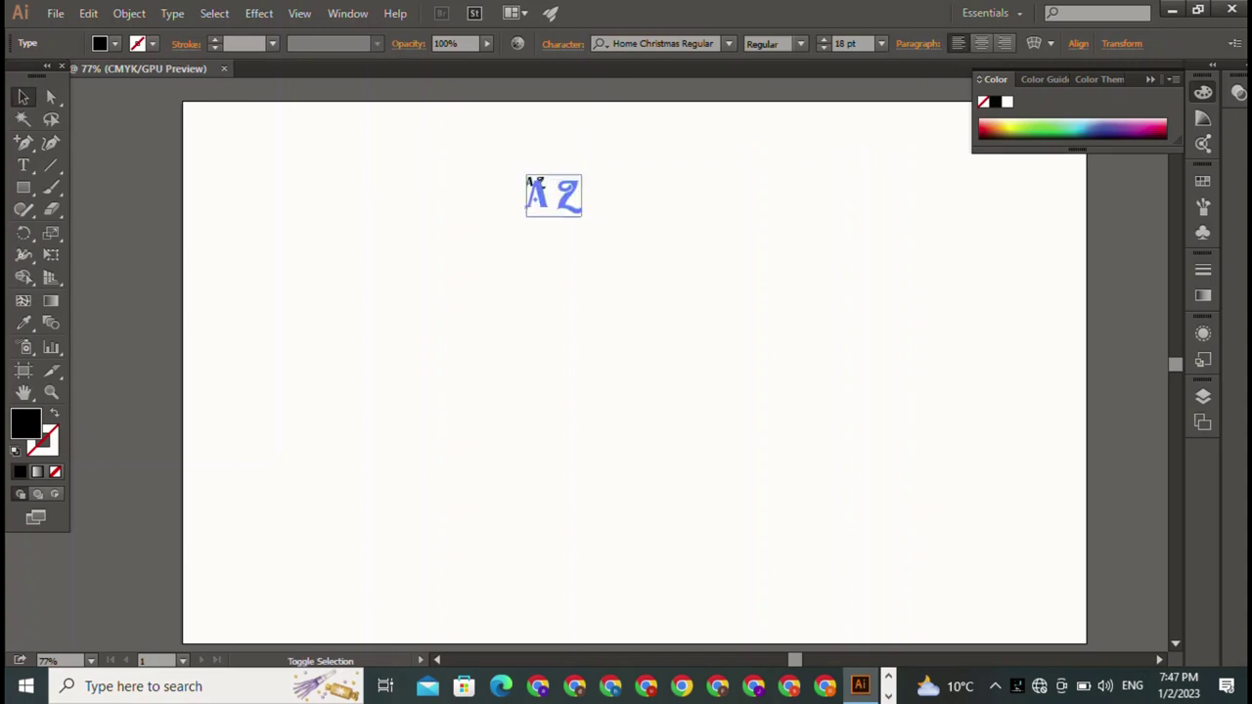
Step: Enlarge the A Z text to 282.38 pt and tighten the kerning between A and Z
drag(829, 403, 831, 401)
drag(675, 293, 559, 356)
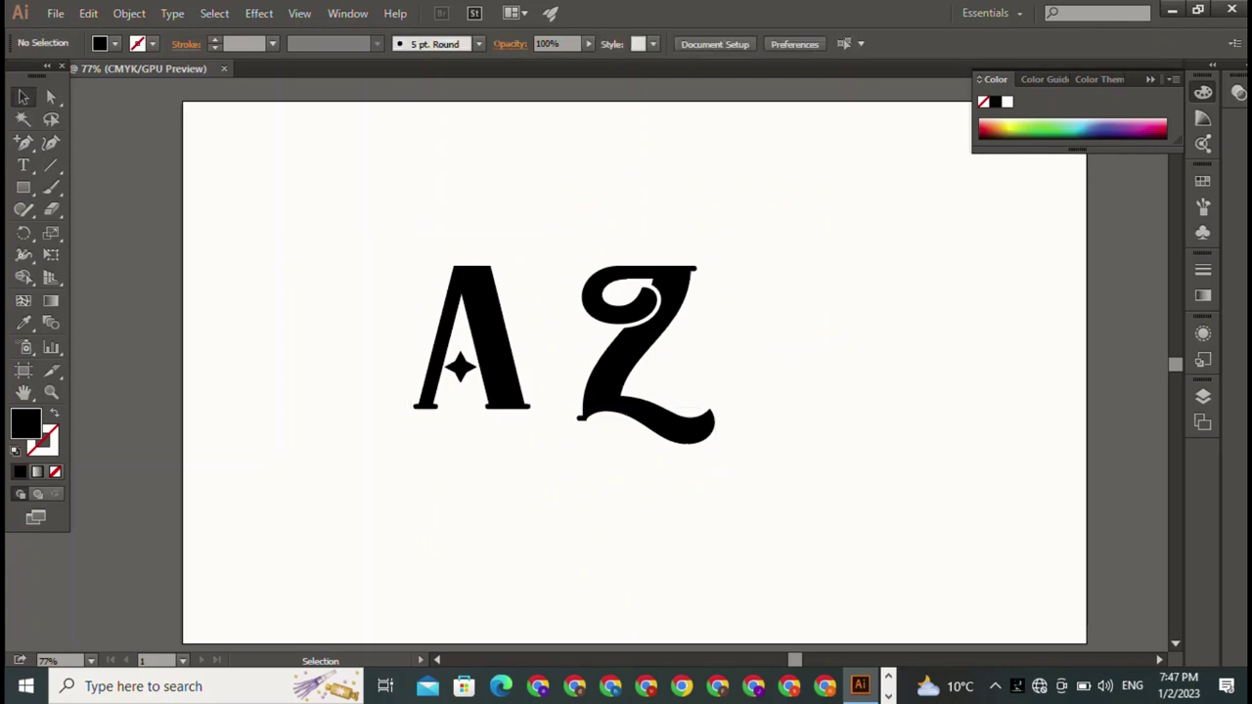
key(t)
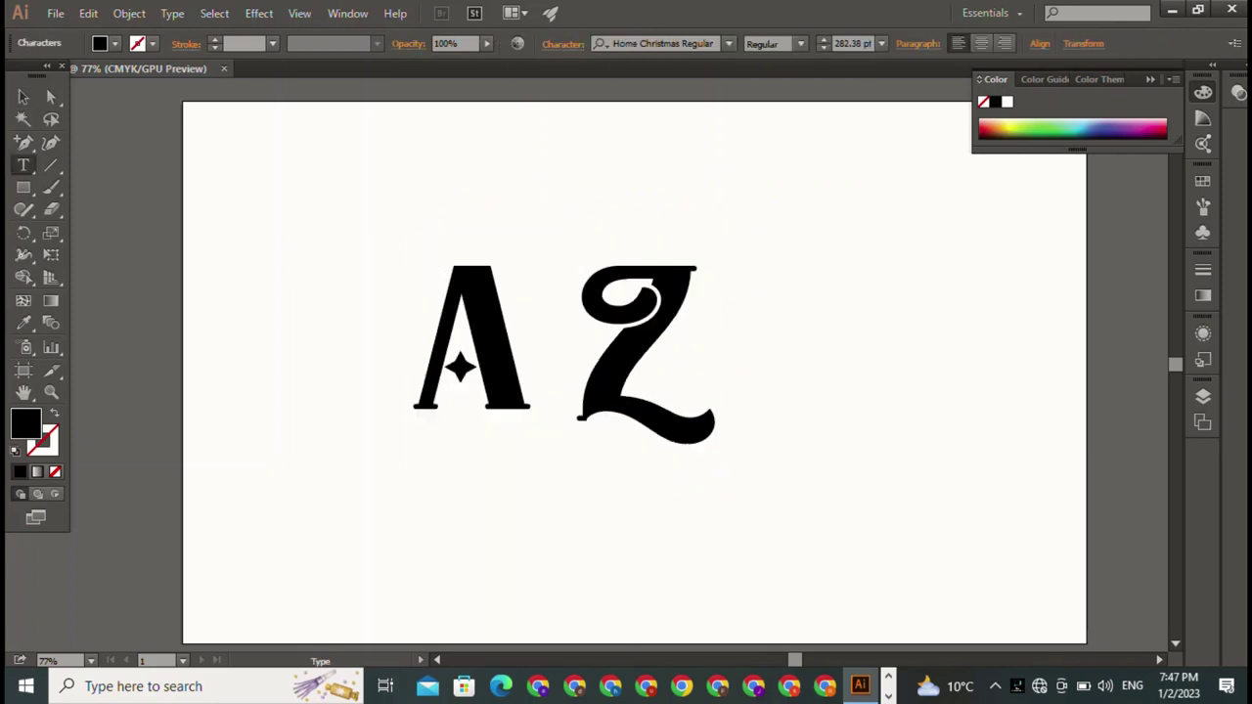
key(alt+Left)
key(alt+Left)
key(alt+Left)
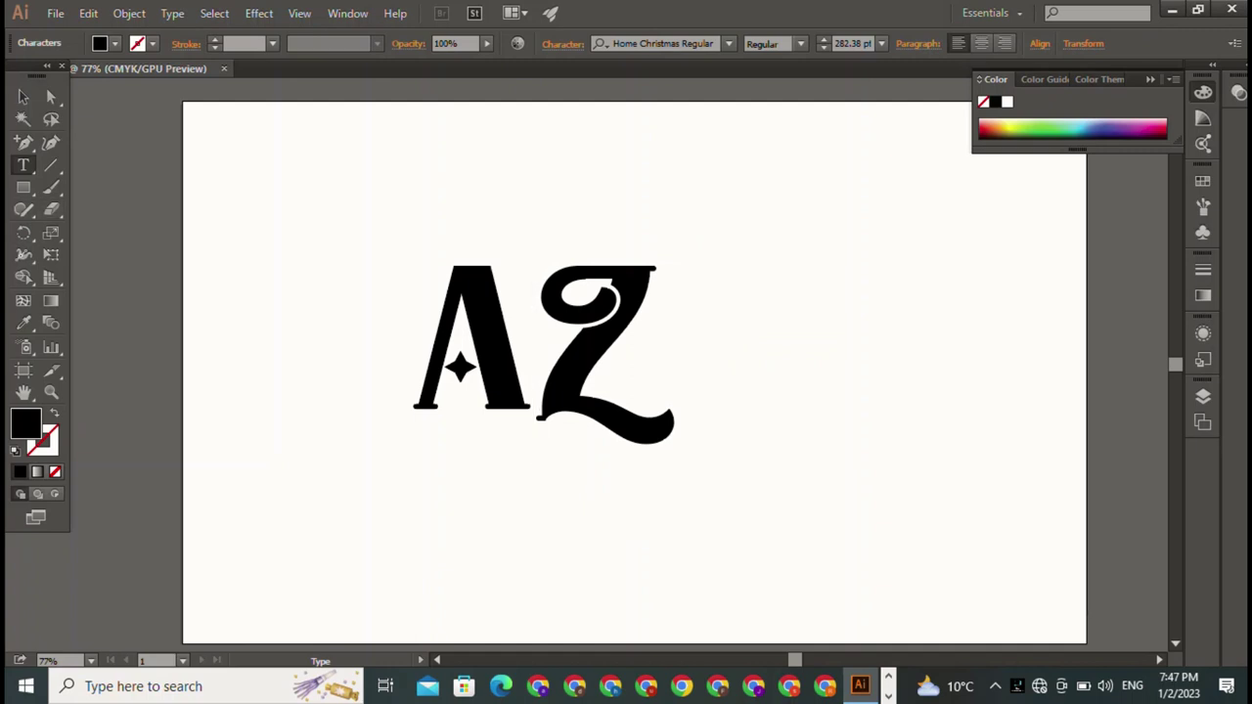
key(Escape)
Step: Delete the Z from the text, leaving only a large letter A
key(ctrl+shift+a)
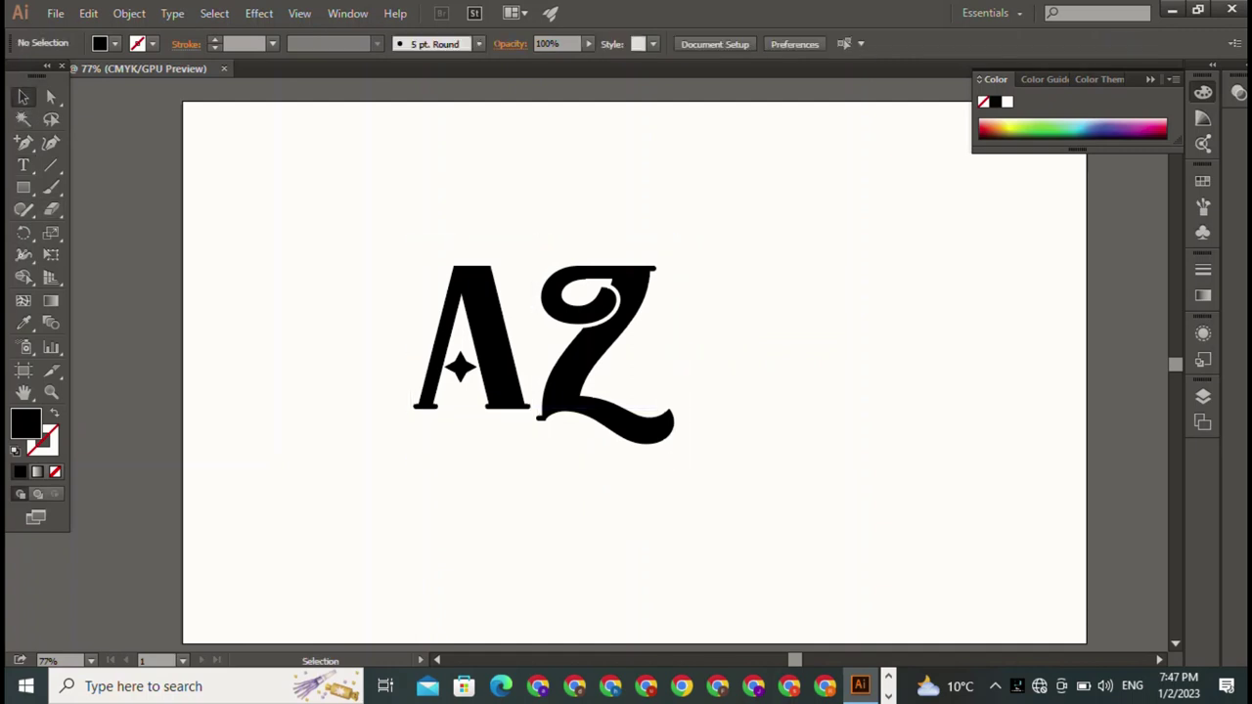
key(ctrl+a)
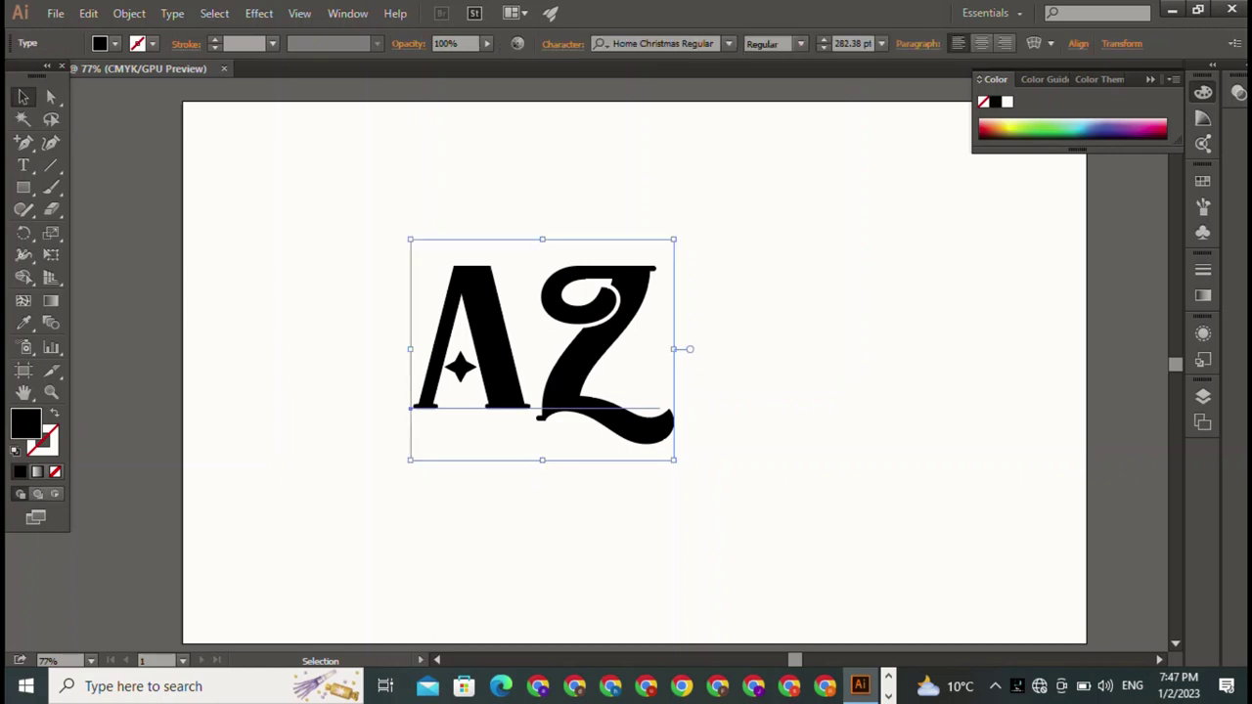
key(t)
key(ctrl+a)
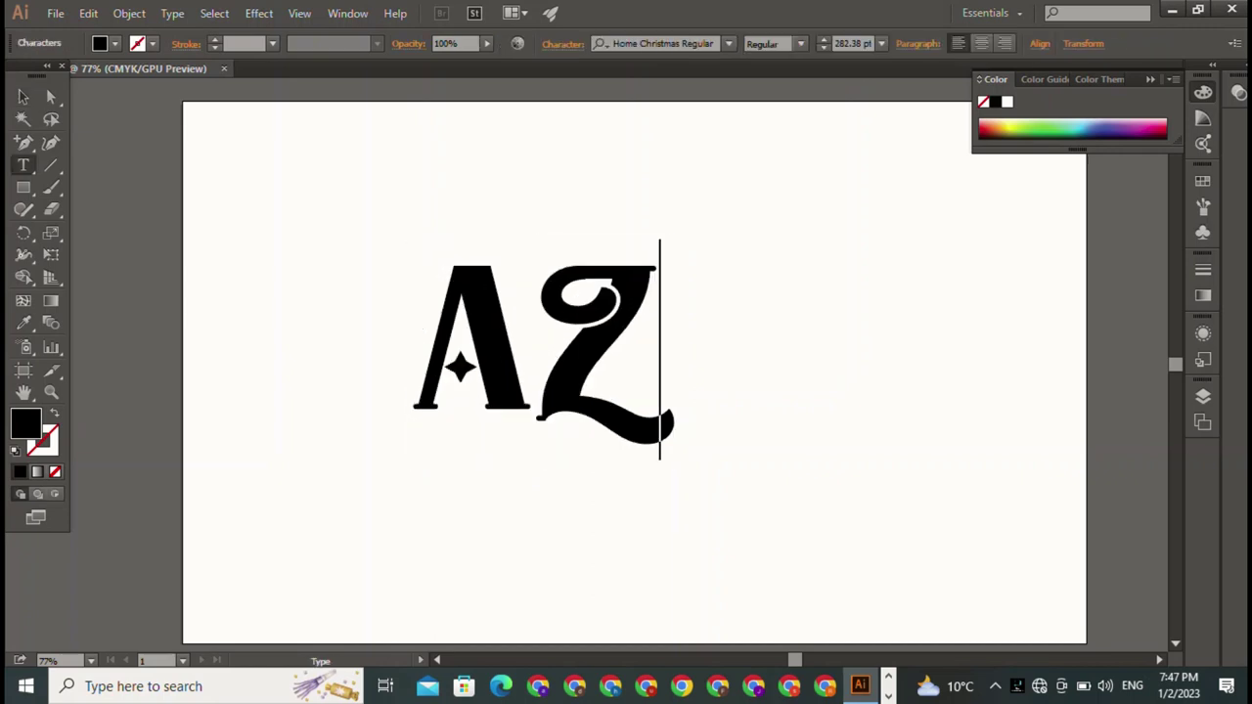
key(BackSpace)
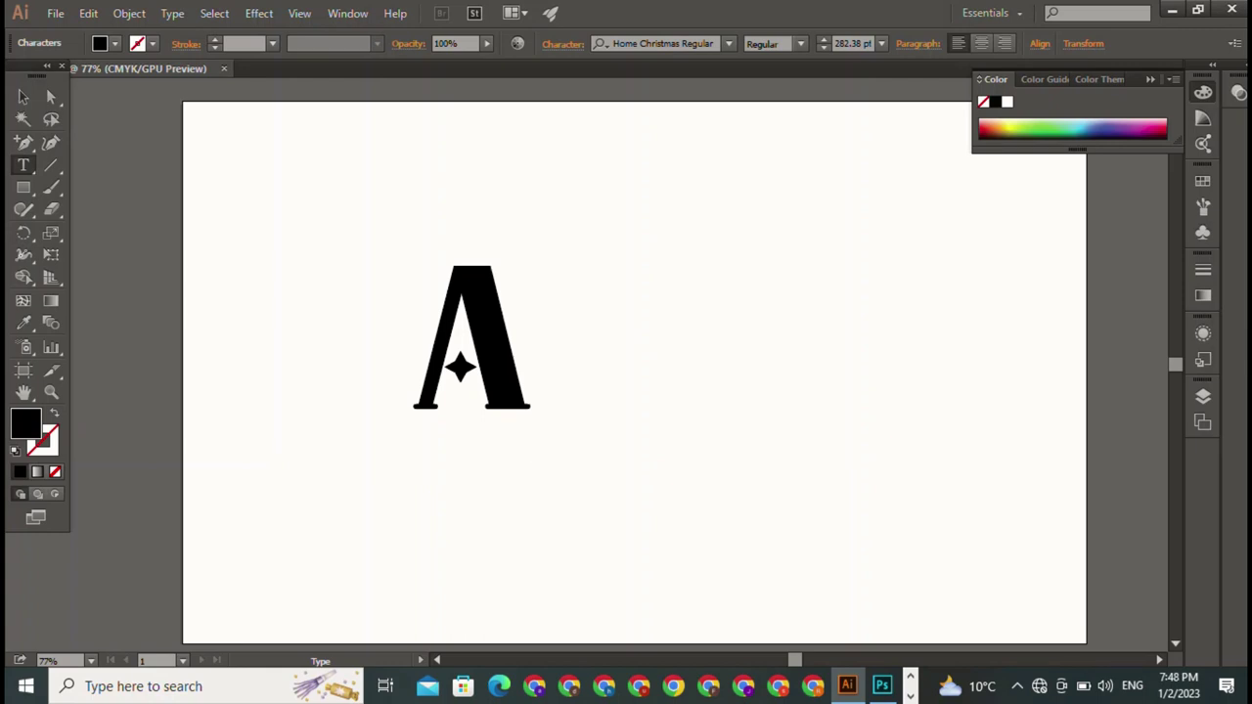
key(Escape)
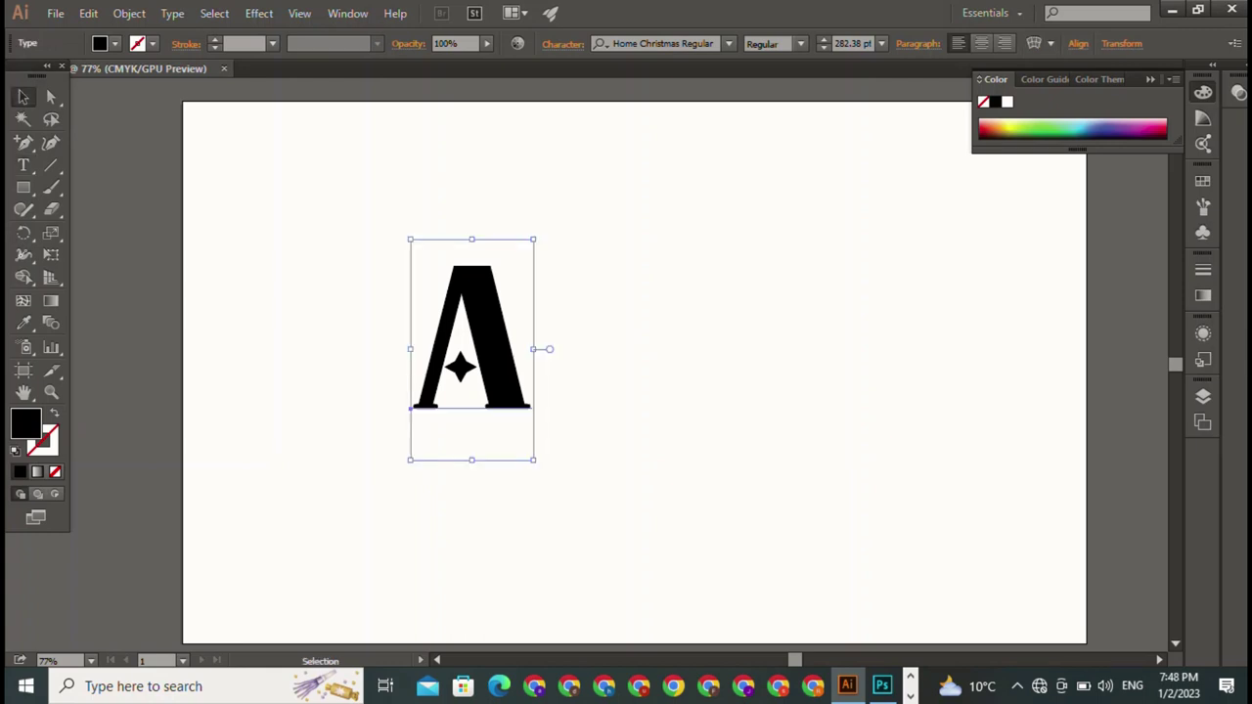
Step: Create a new Z text object and scale it up to roughly match the A
click(24, 165)
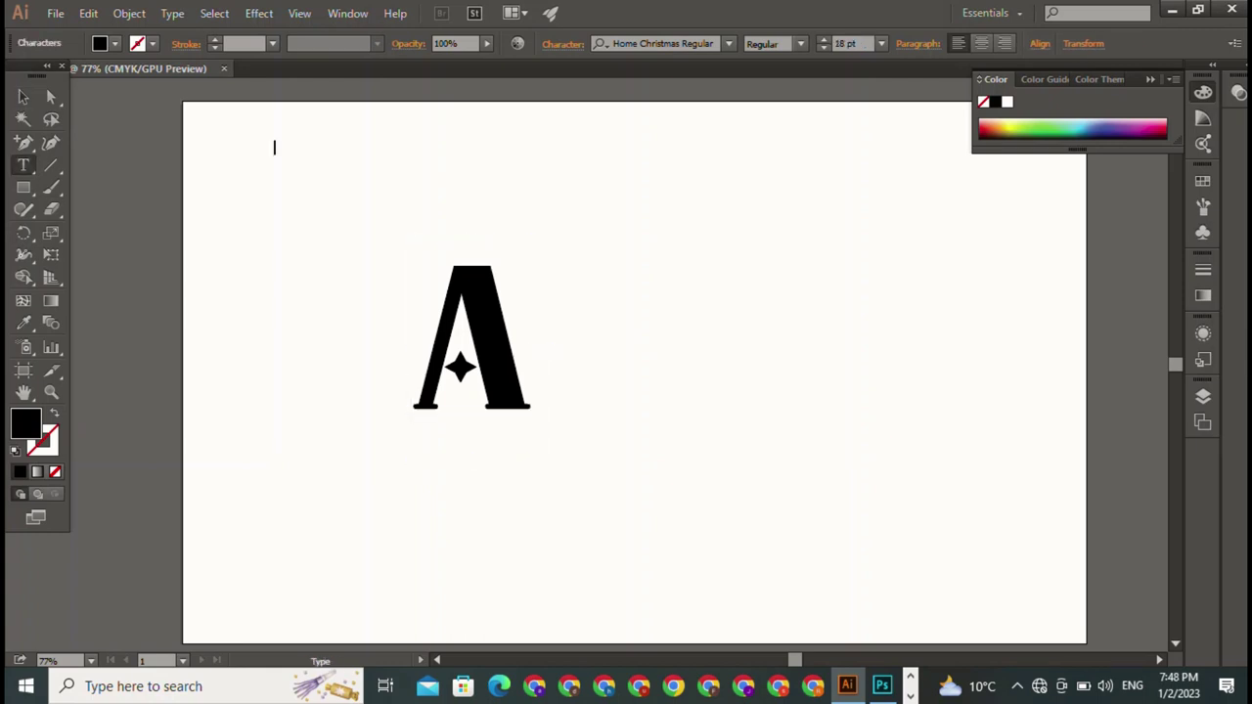
click(475, 338)
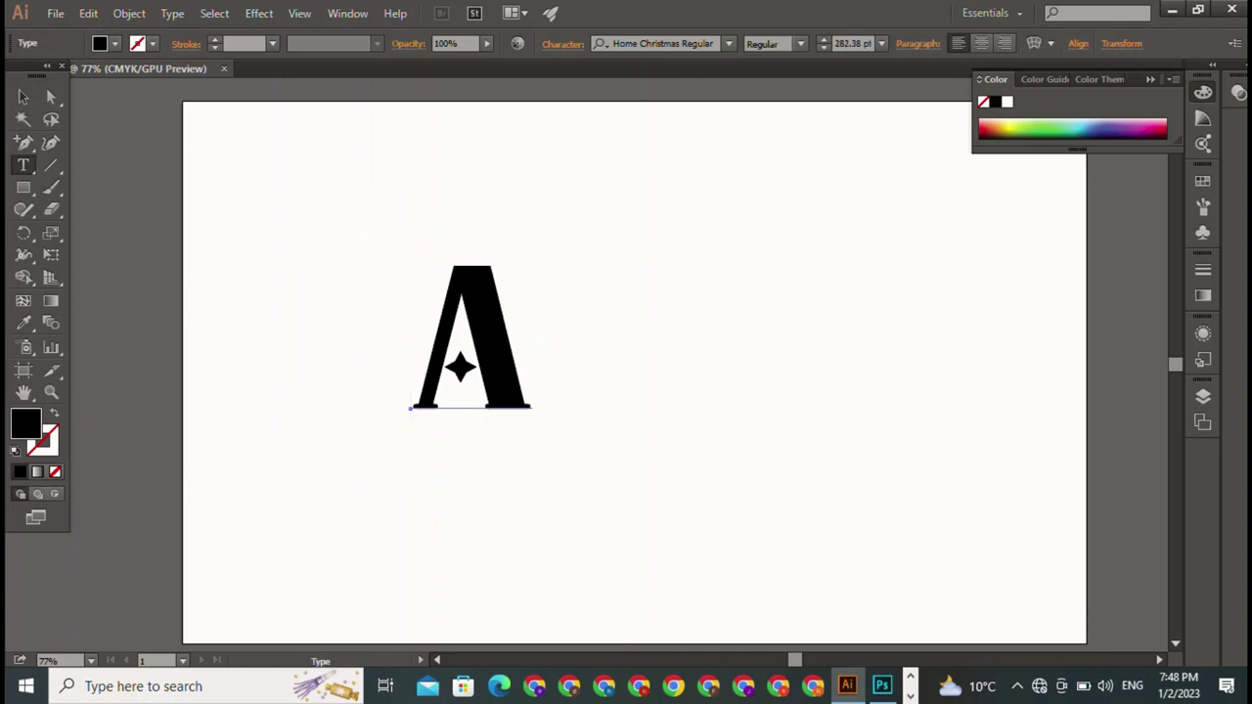
key(ctrl+shift+a)
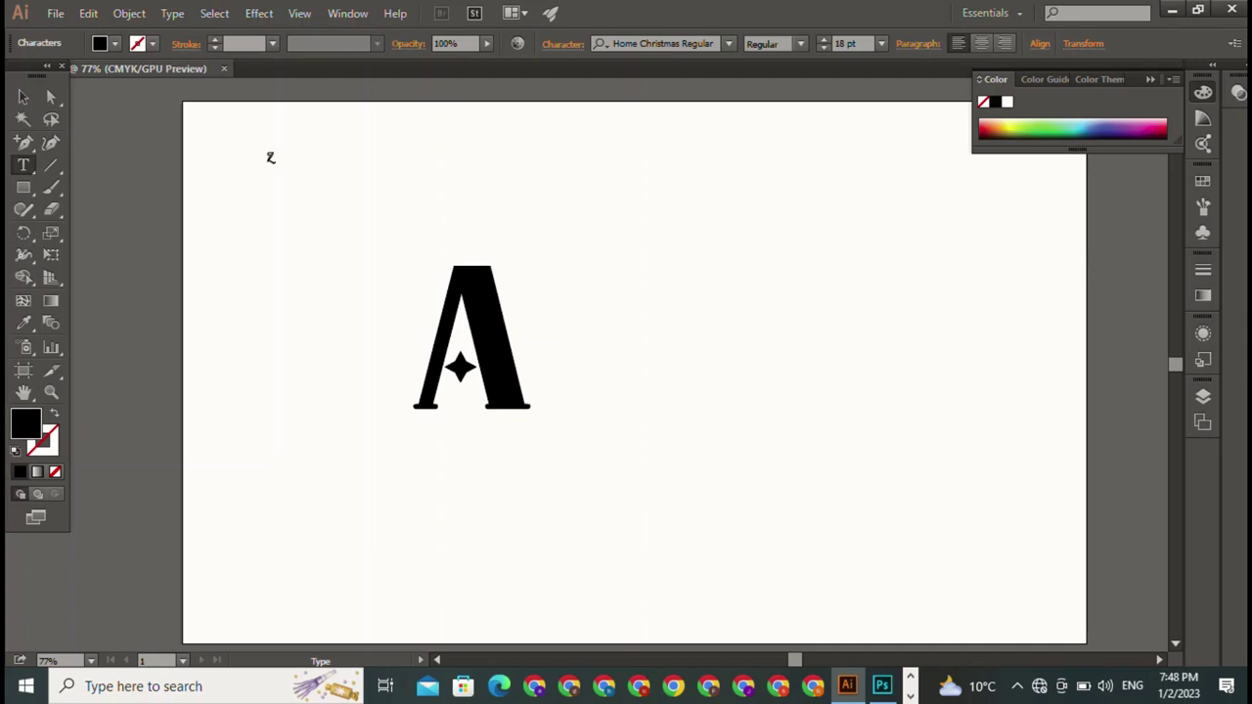
click(271, 157)
key(Escape)
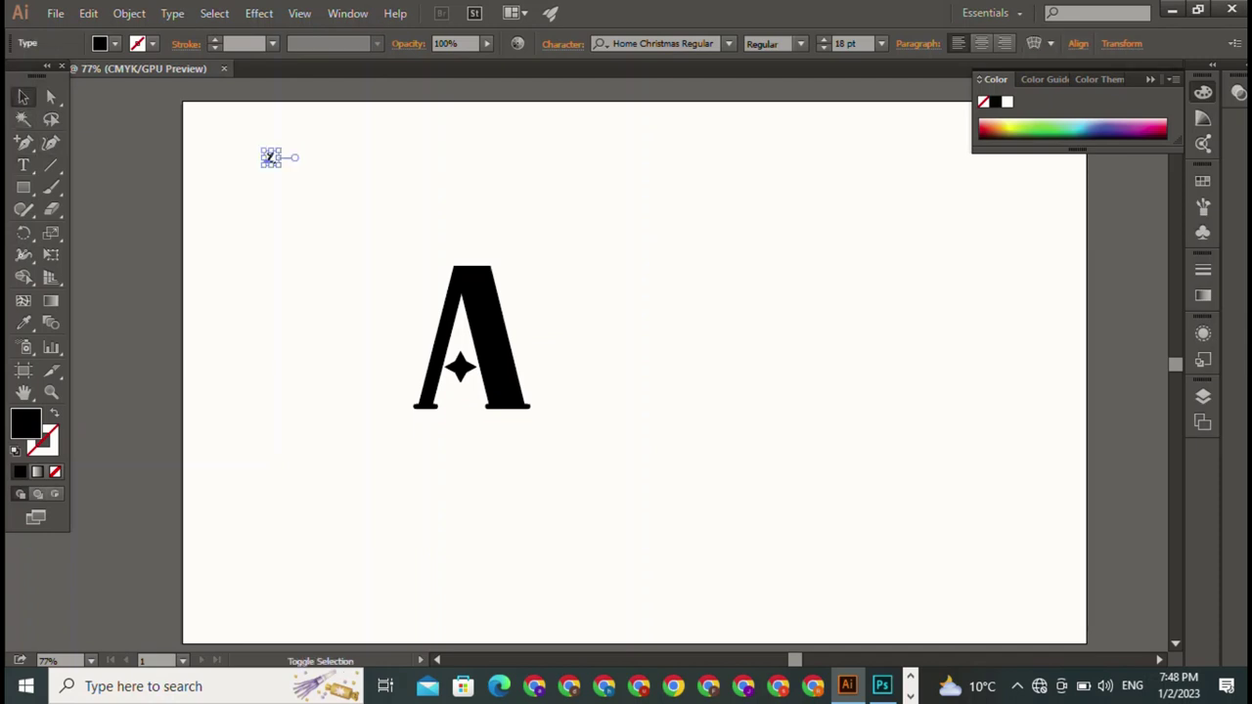
drag(280, 166, 457, 384)
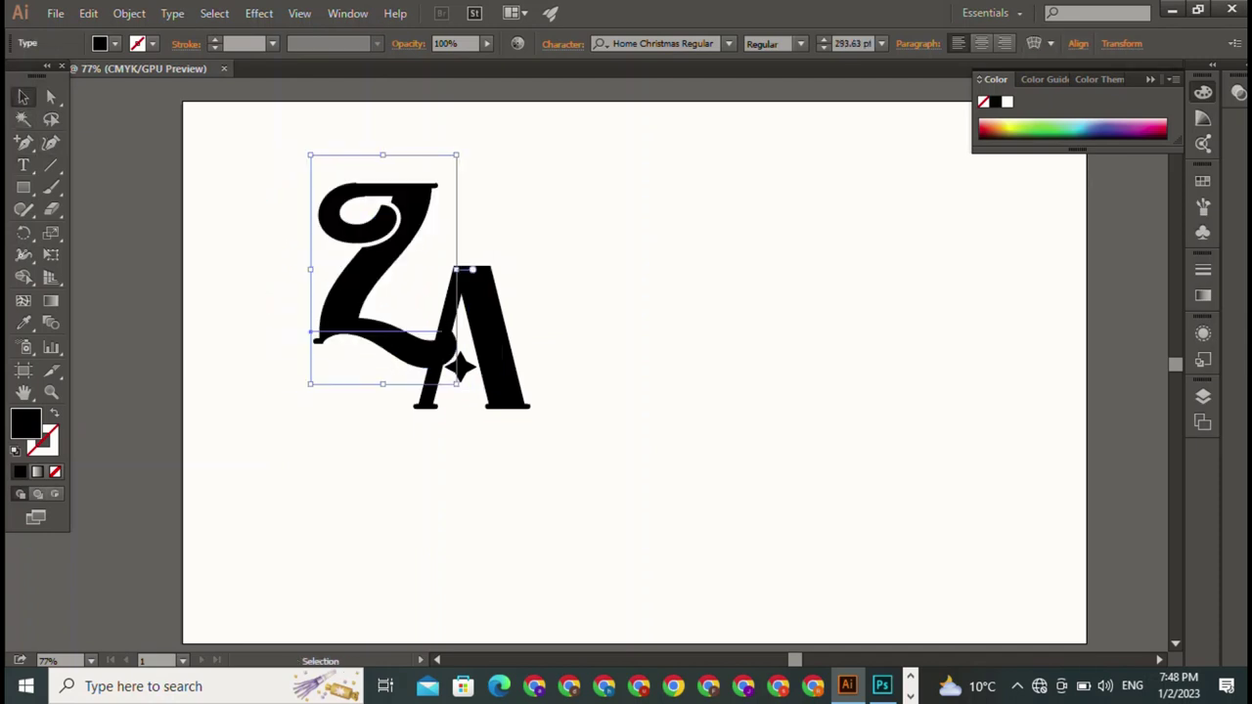
Step: Position and slightly resize the 262.31 pt Z so it overlaps the A's right leg
mouse_move(376, 284)
mouse_down()
mouse_move(594, 355)
mouse_move(579, 345)
mouse_up()
key(ctrl+shift+a)
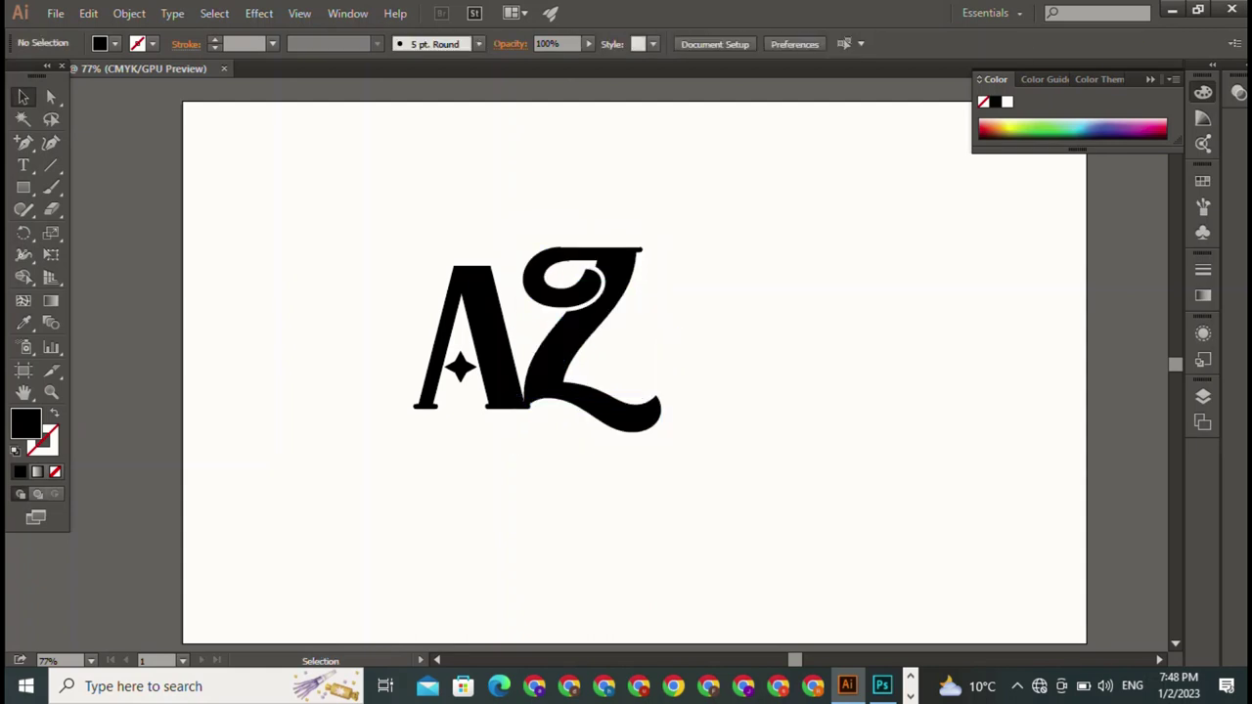
click(579, 345)
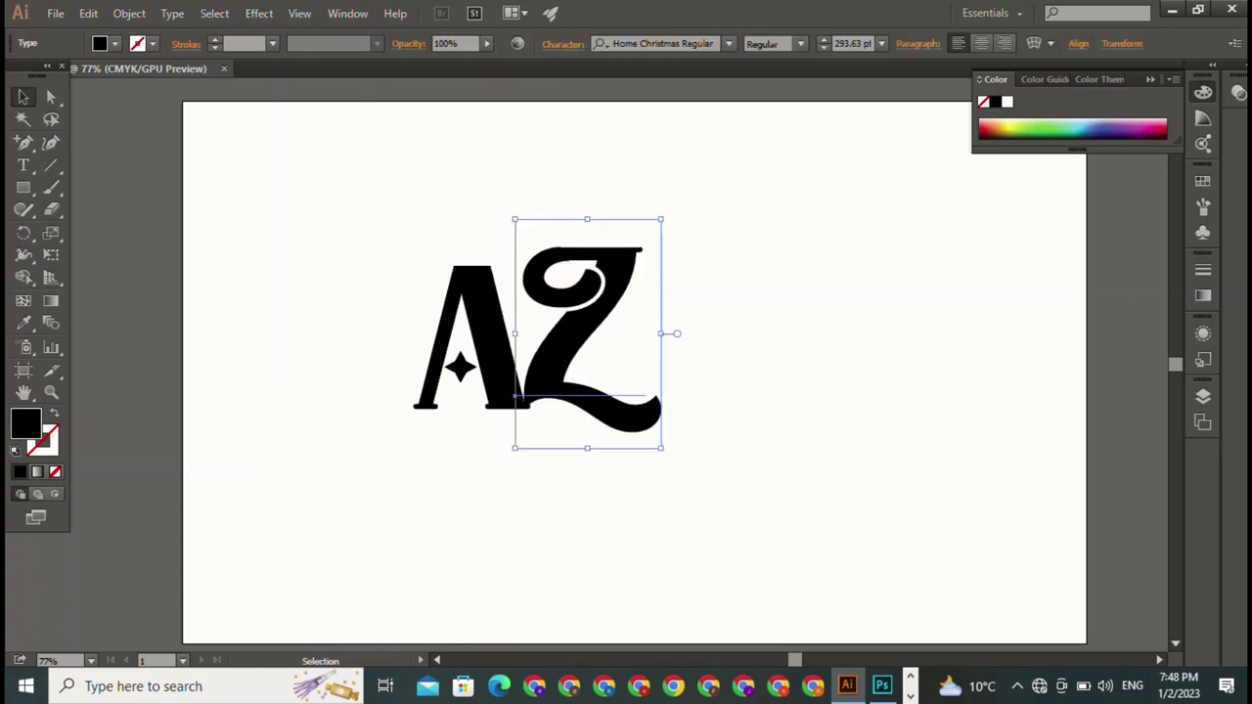
drag(661, 219, 645, 240)
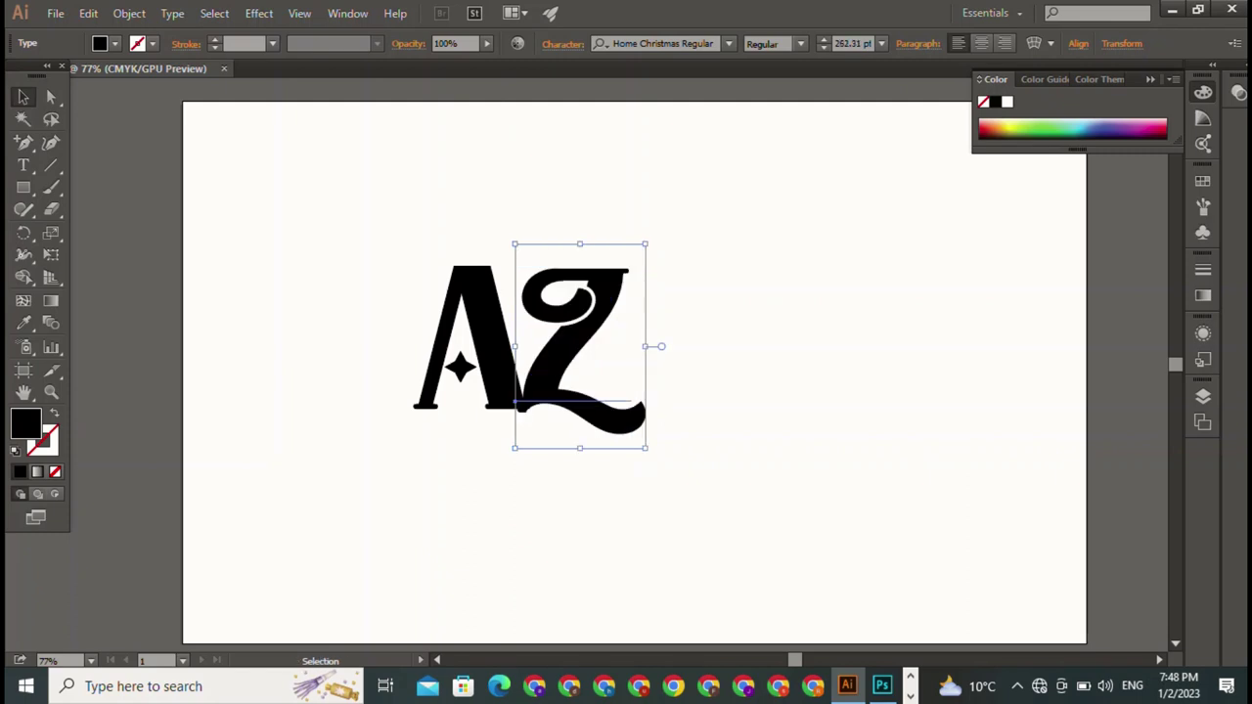
key(ctrl+shift+a)
drag(579, 352, 583, 349)
key(ctrl+shift+a)
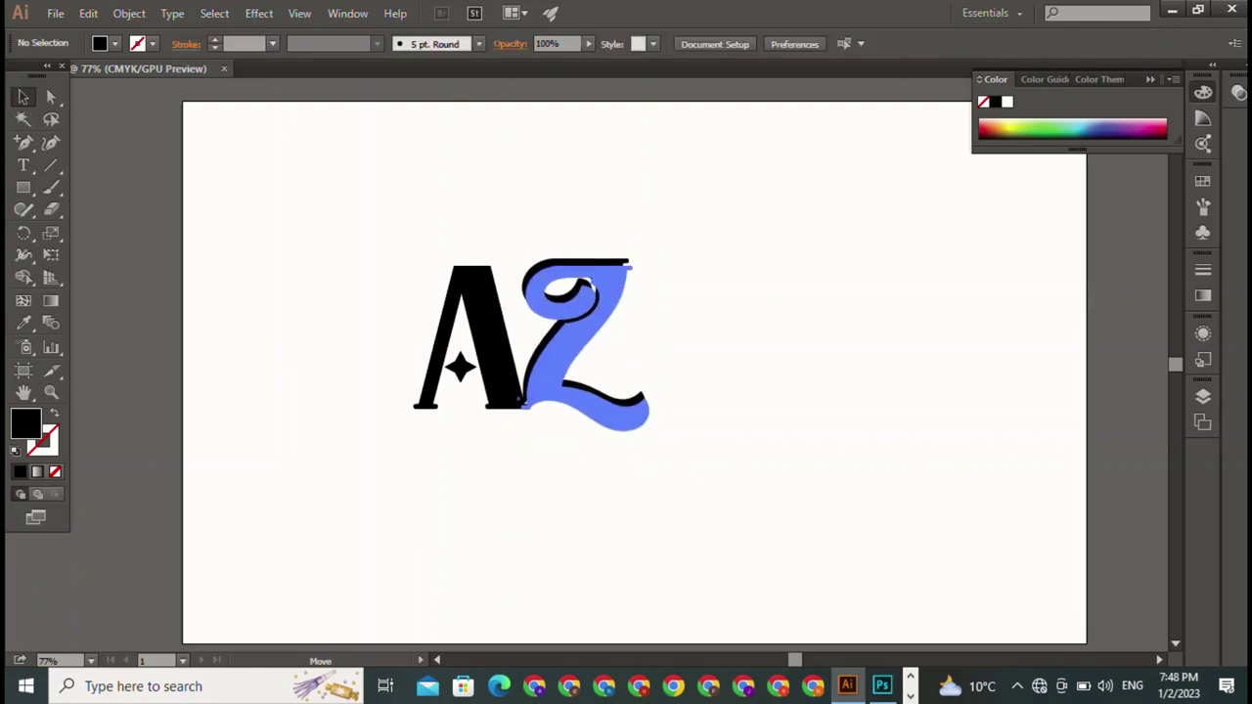
key(ctrl+shift+a)
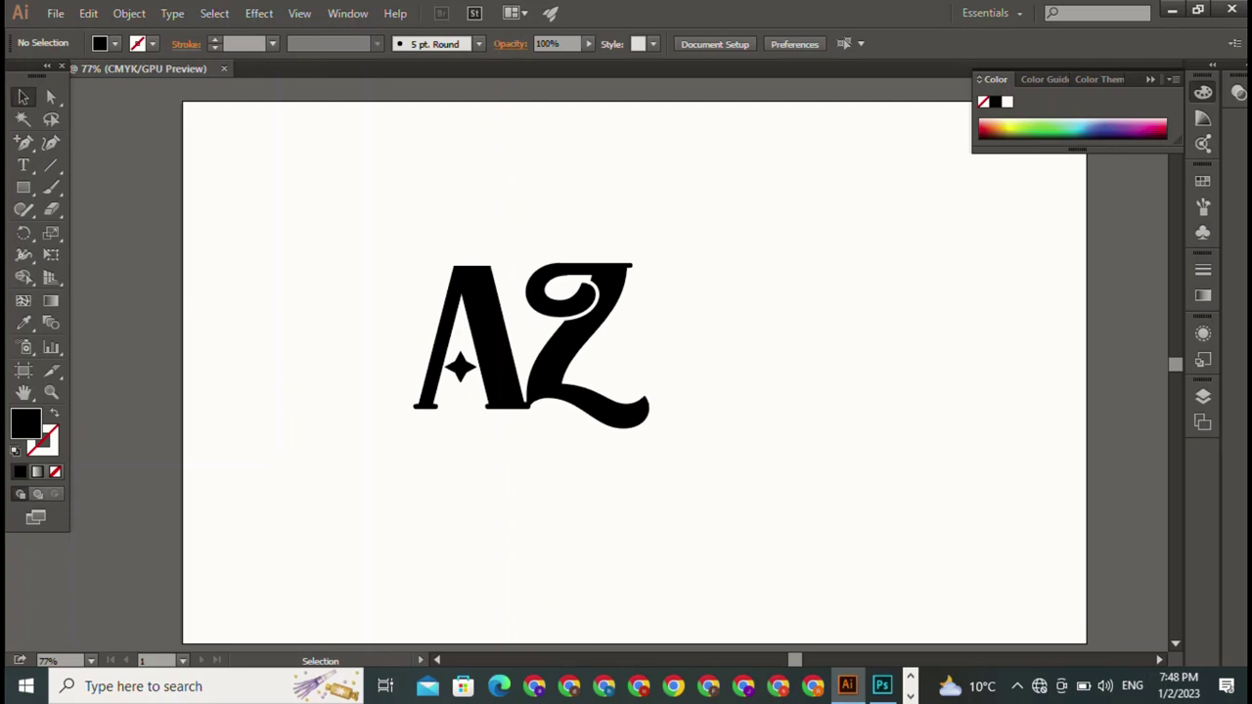
Step: Move the whole AZ logo to the upper right of the artboard
mouse_move(626, 372)
mouse_down()
mouse_move(670, 359)
mouse_move(461, 408)
mouse_up()
drag(216, 234, 614, 464)
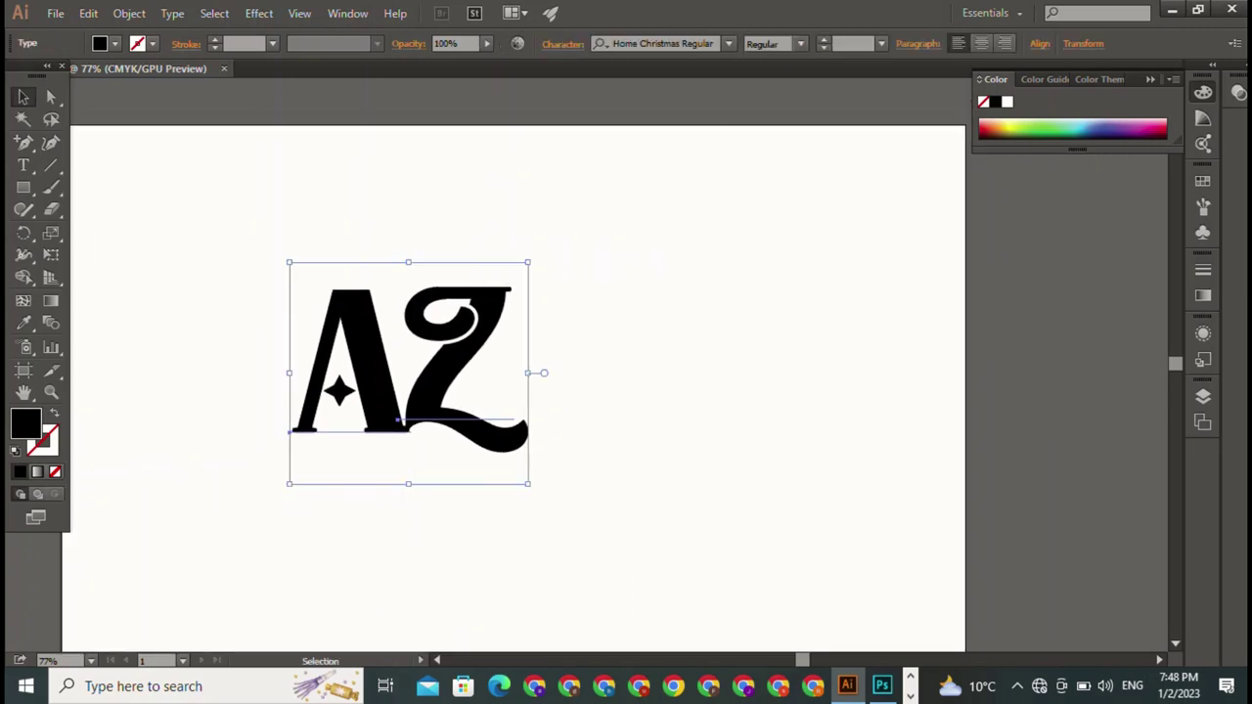
drag(409, 372, 756, 235)
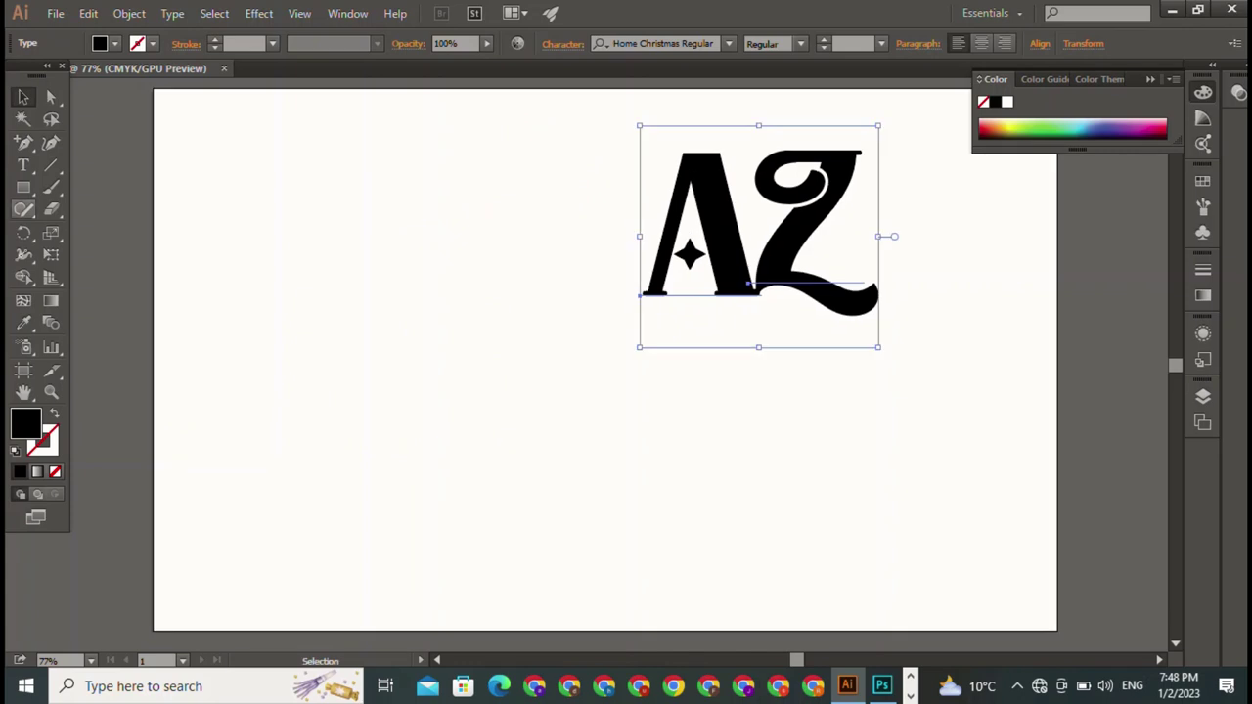
Step: Draw a black square and make two copies of it offset toward the lower right
key(m)
drag(250, 143, 462, 352)
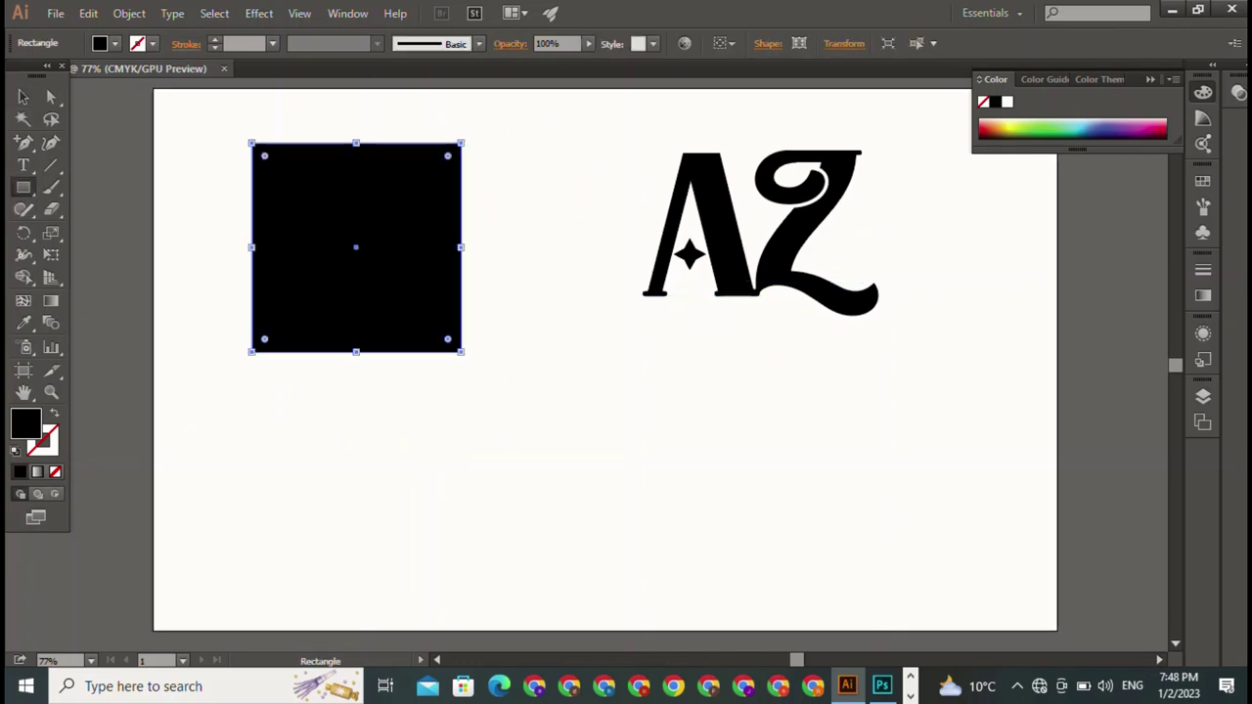
key(v)
drag(355, 246, 435, 396)
key(ctrl+shift+a)
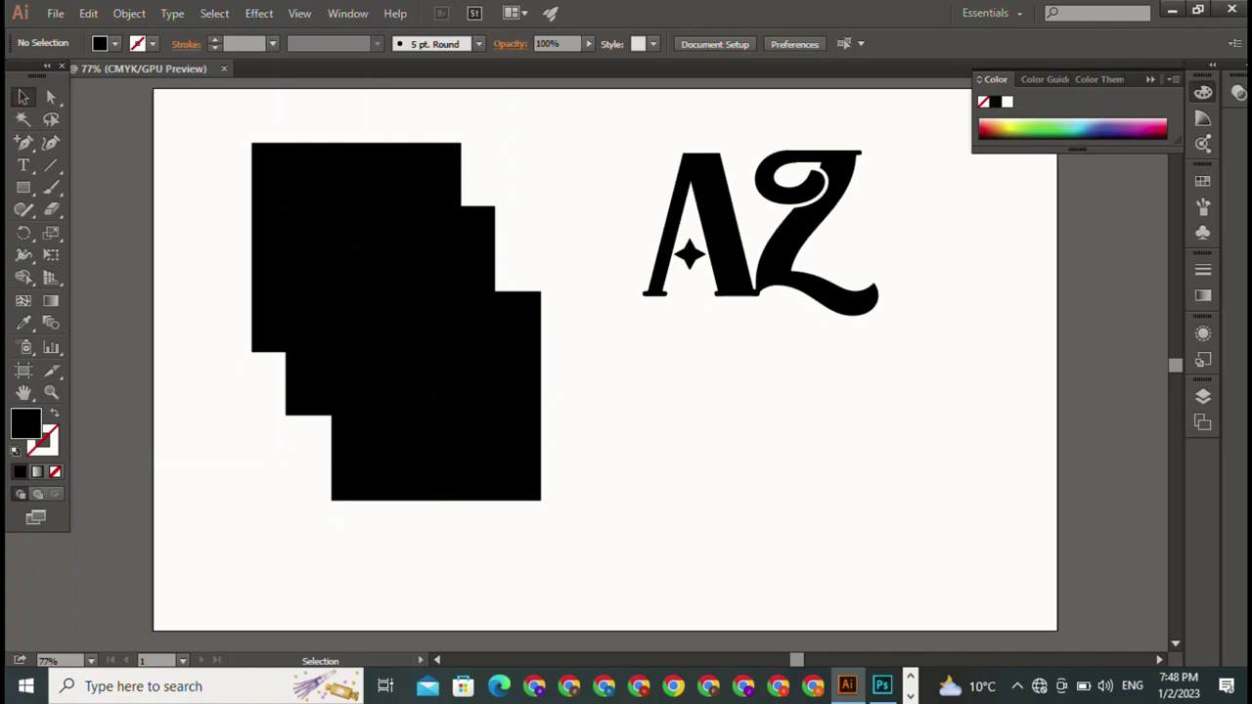
drag(356, 247, 703, 495)
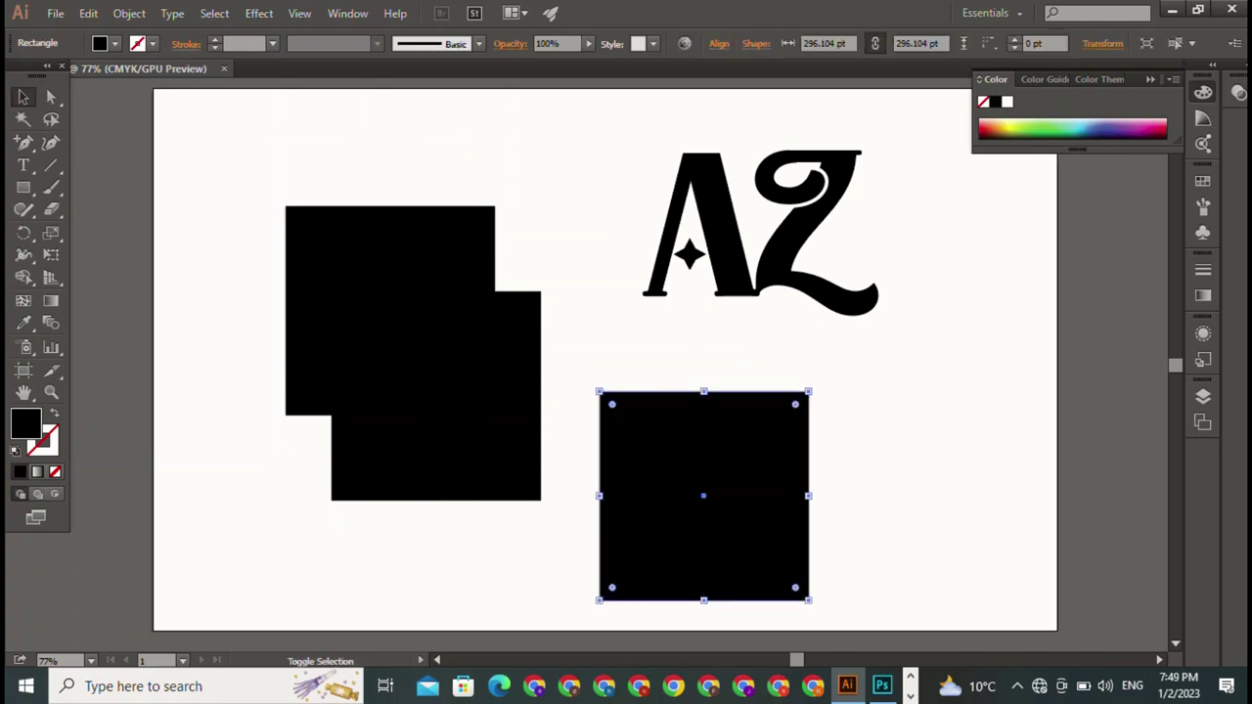
Step: Rotate two squares 45° into overlapping diamonds and round one diamond's corners
drag(816, 609, 920, 461)
click(440, 411)
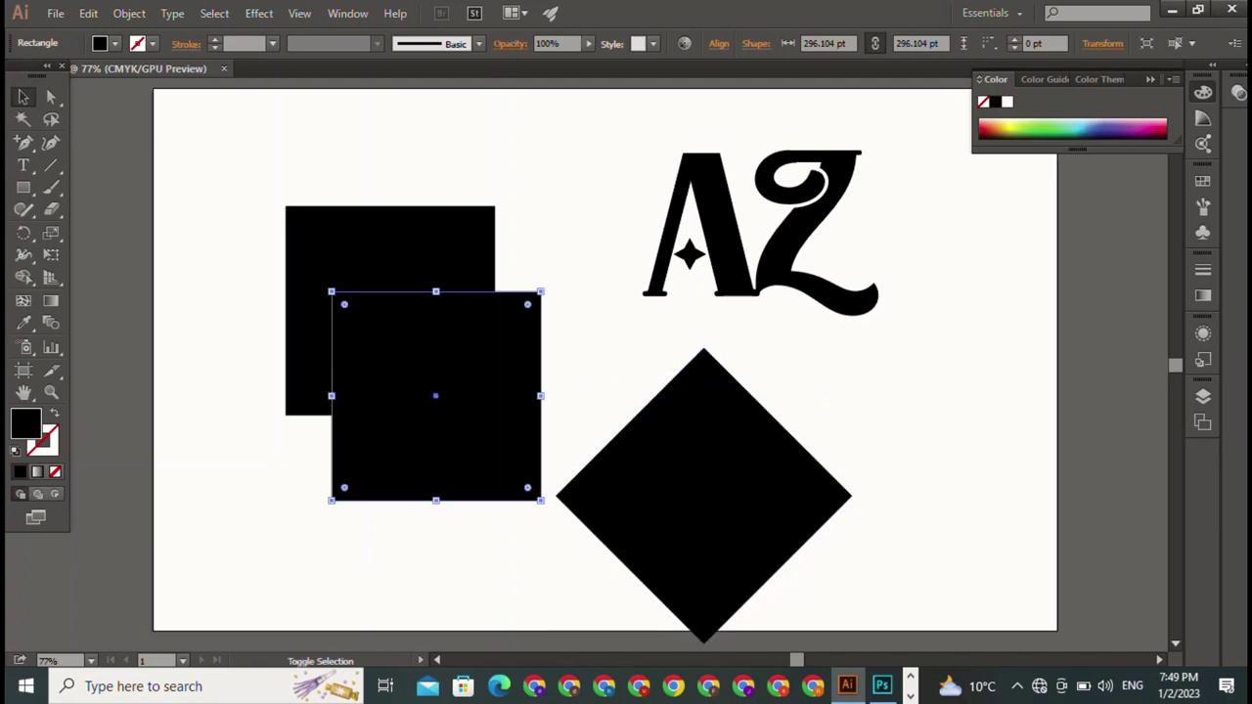
drag(615, 336, 645, 377)
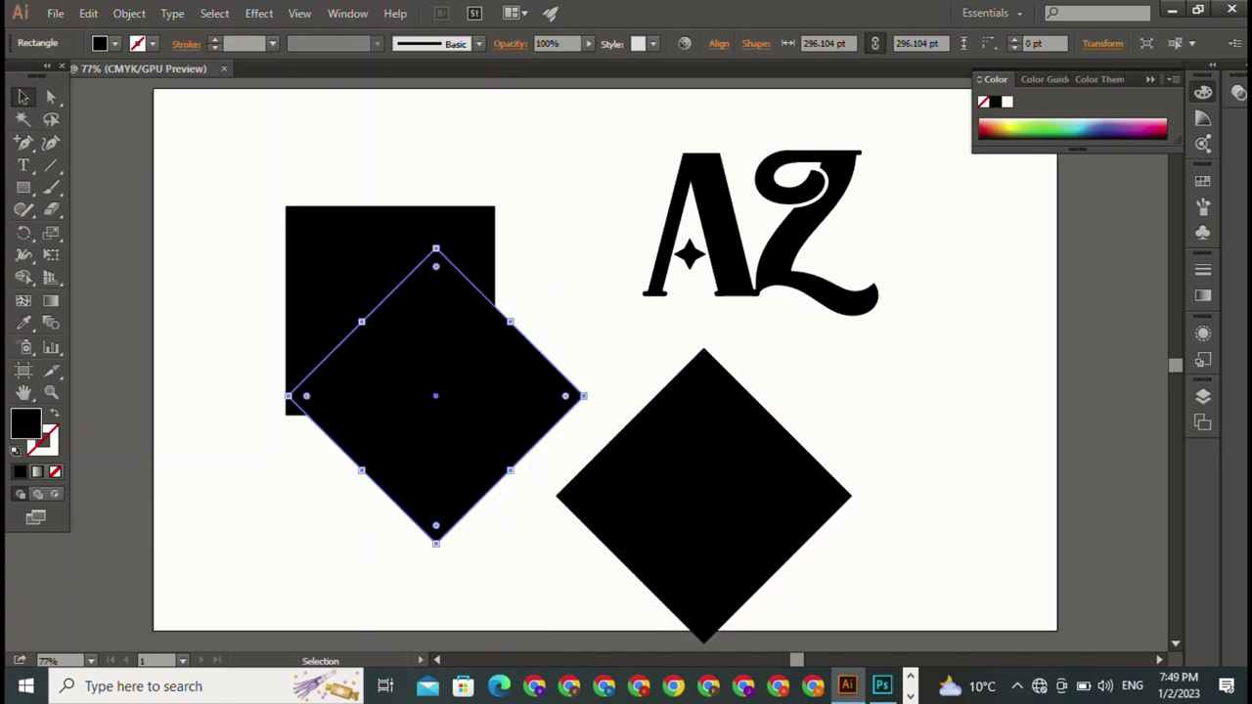
mouse_move(565, 396)
mouse_down()
mouse_move(536, 396)
mouse_move(776, 495)
mouse_up()
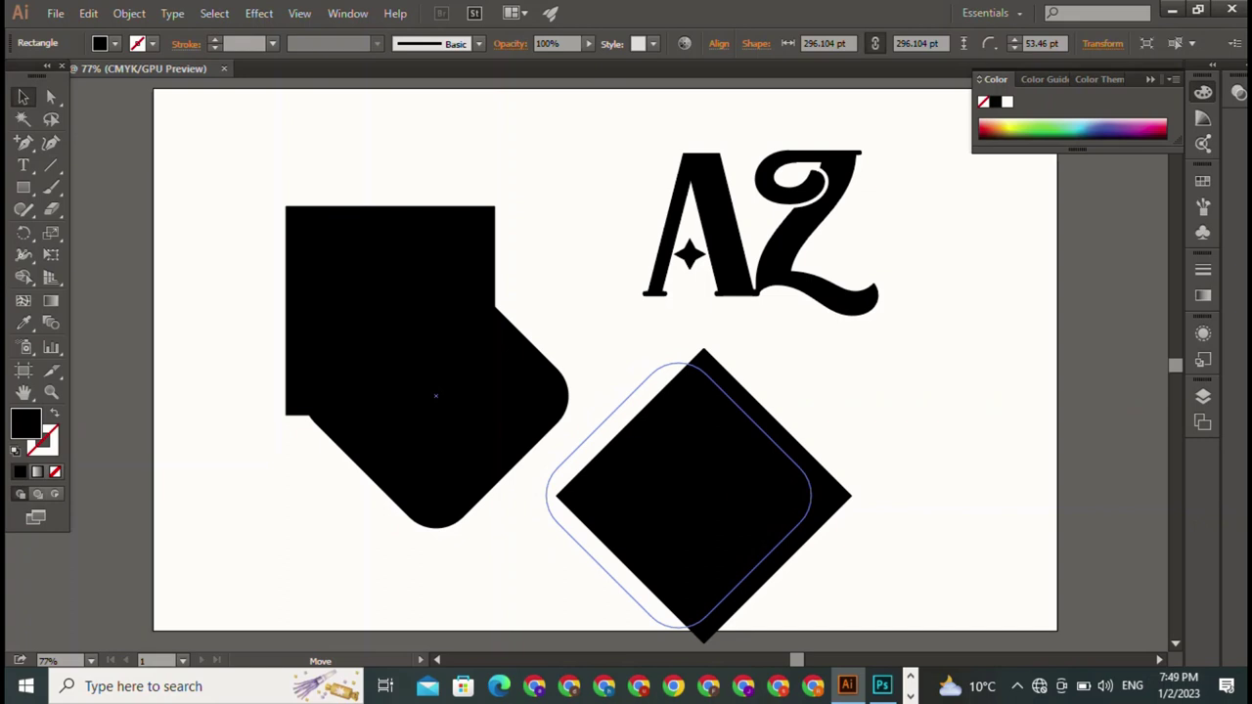
click(391, 313)
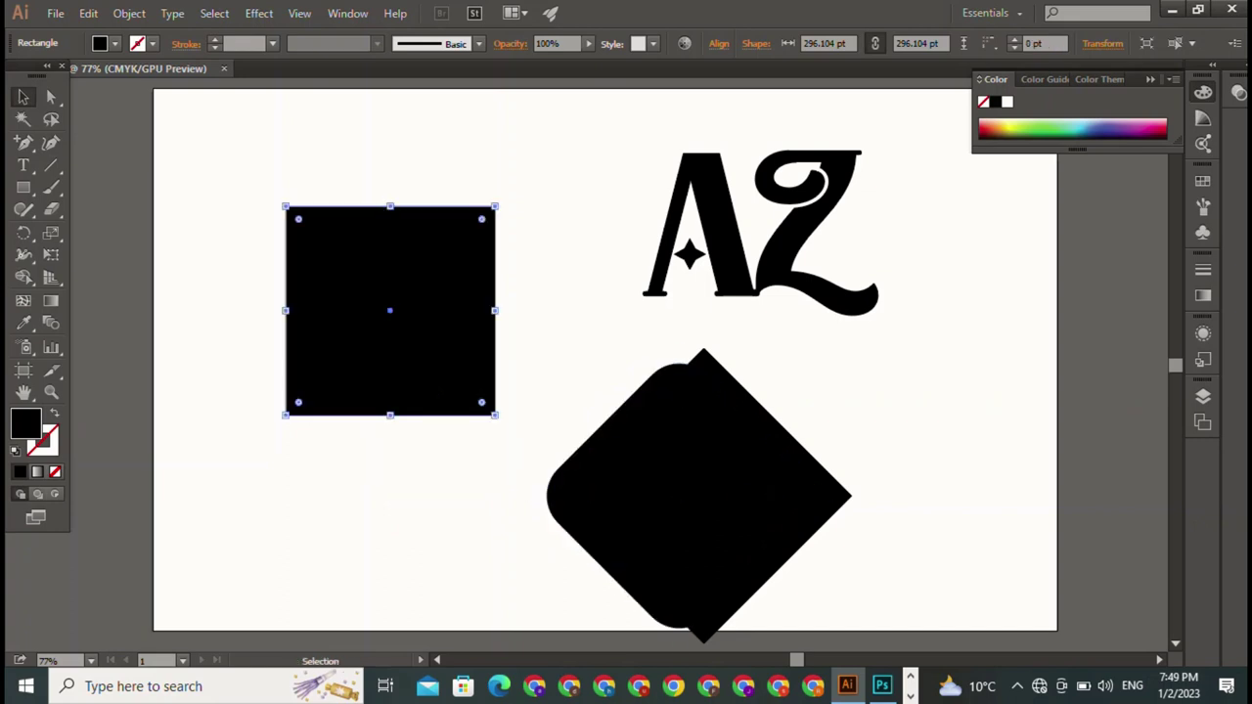
Step: Rotate the remaining black square 45° and stack it onto the other two diamonds
drag(518, 207, 560, 303)
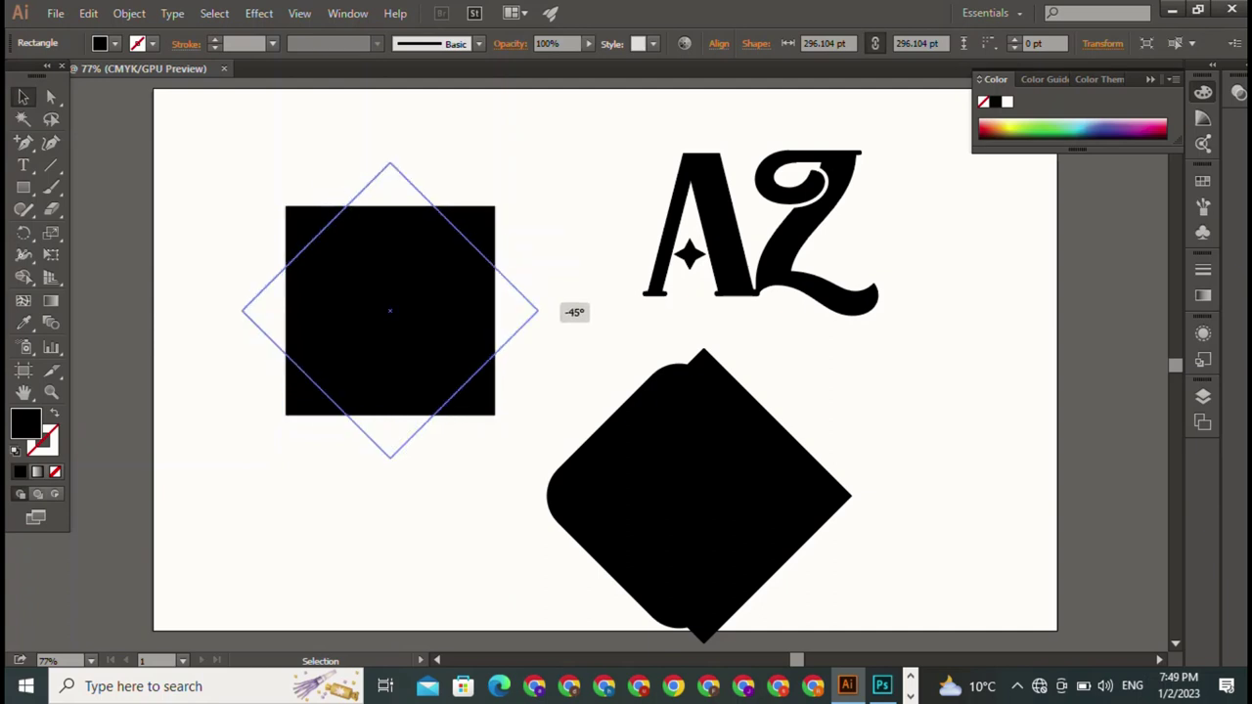
mouse_move(389, 310)
mouse_down()
mouse_move(732, 491)
mouse_move(654, 495)
mouse_up()
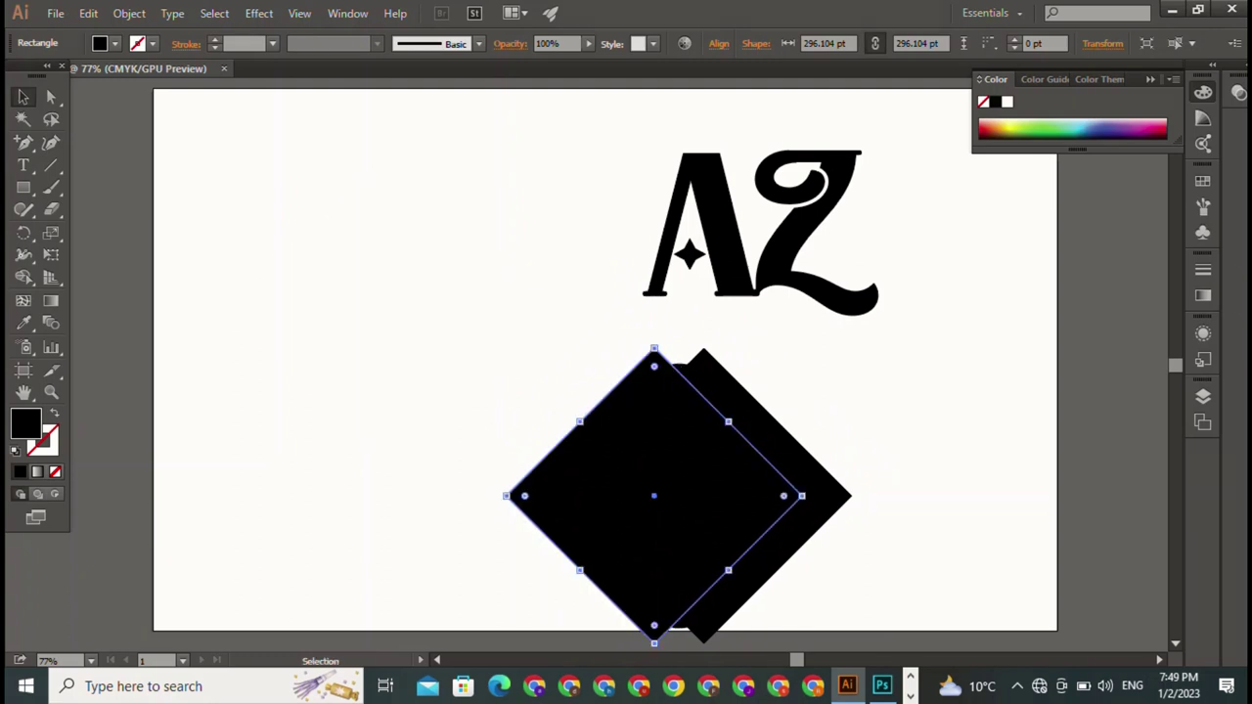
click(391, 440)
click(783, 509)
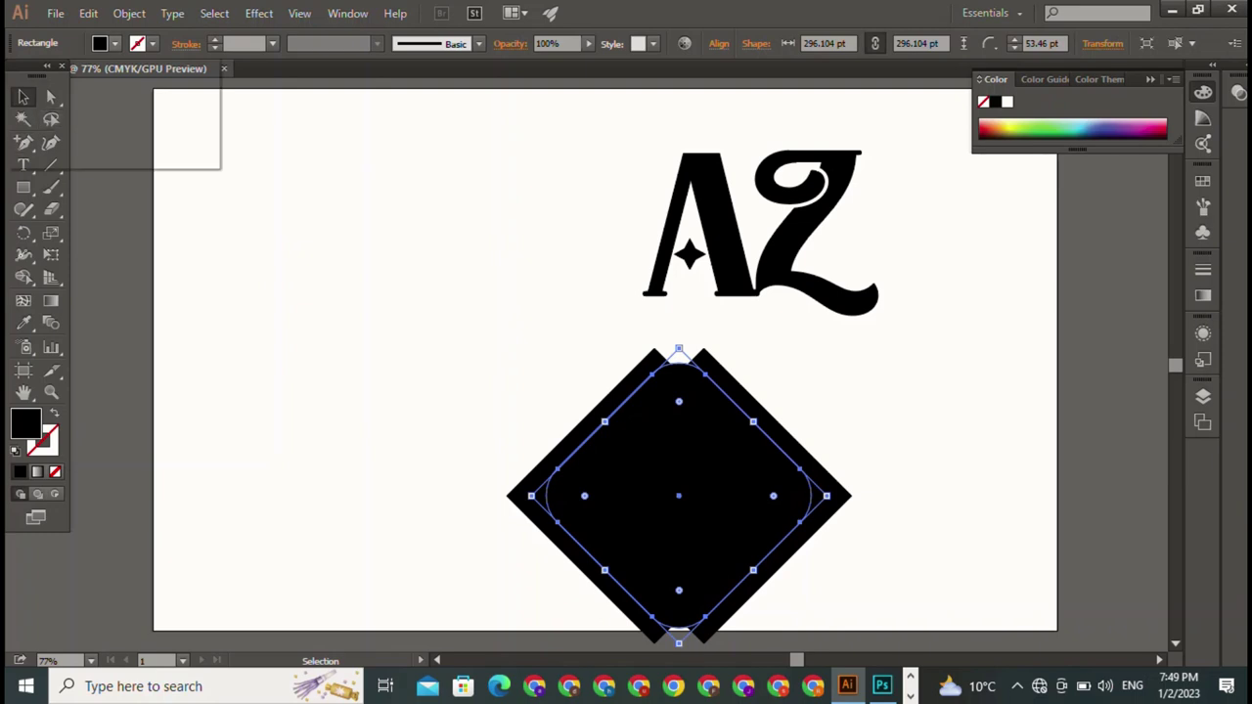
Step: Make the rounded diamond a 4 pt black outline with no fill
click(15, 74)
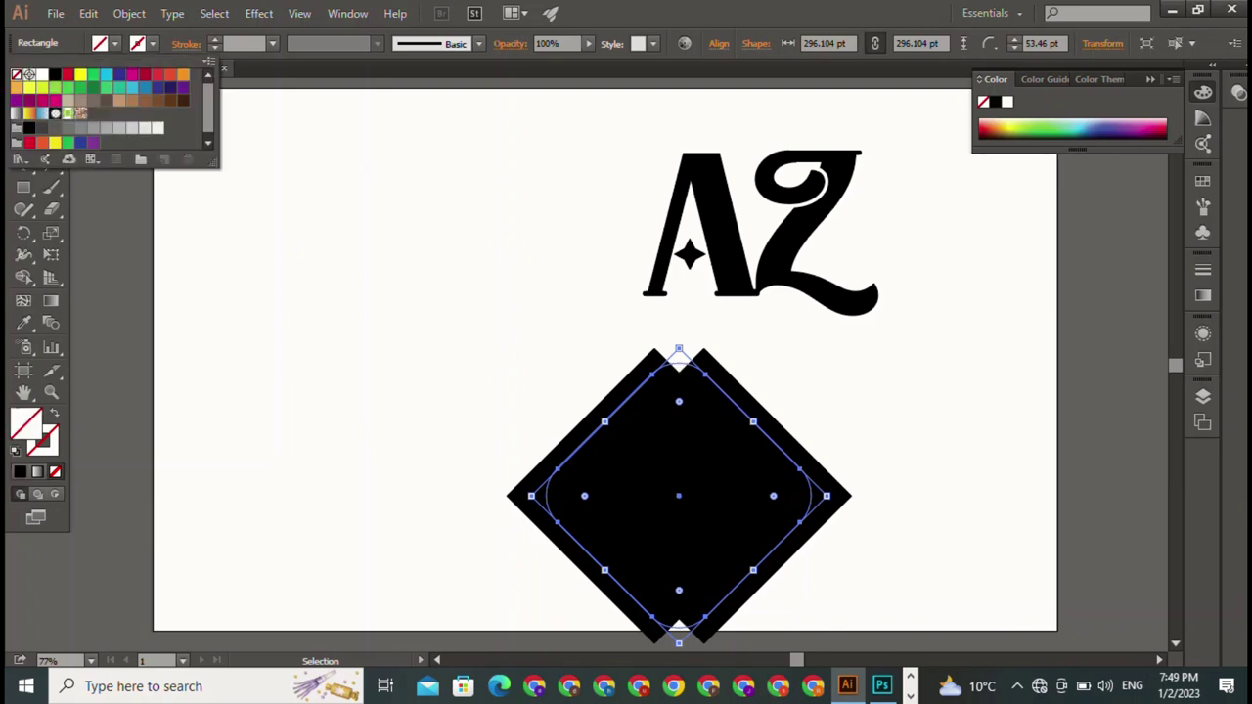
click(137, 43)
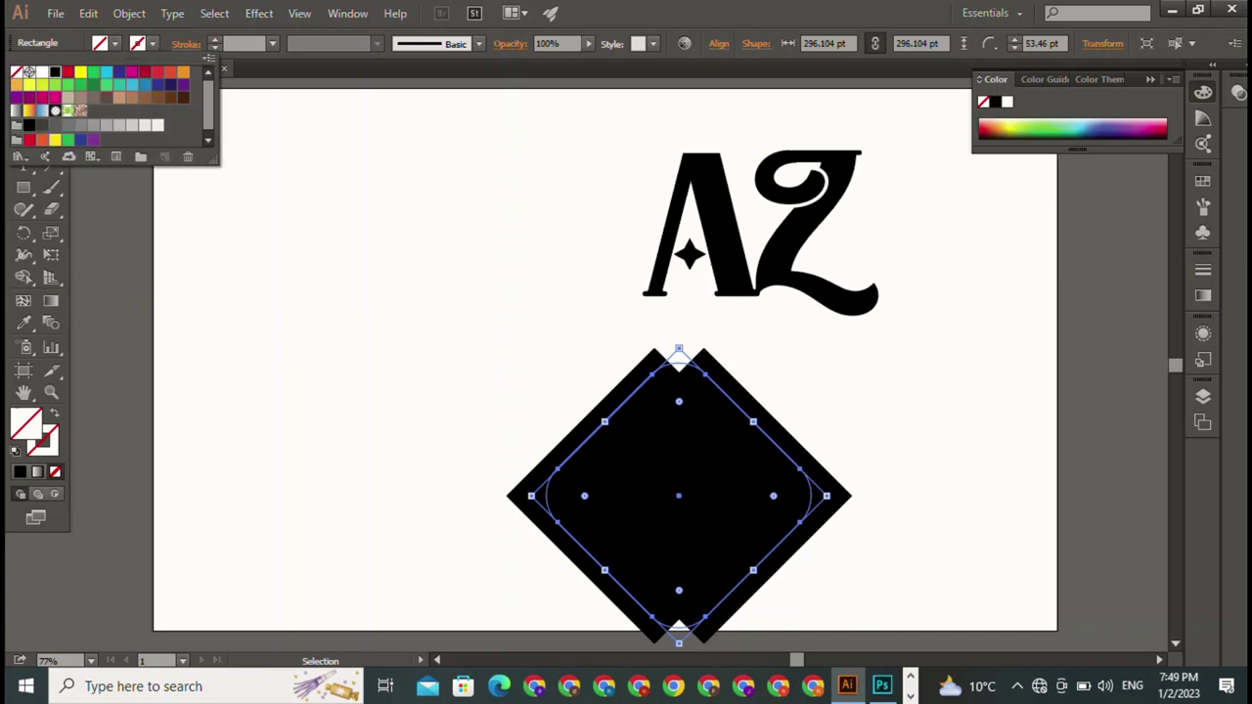
click(55, 72)
click(215, 39)
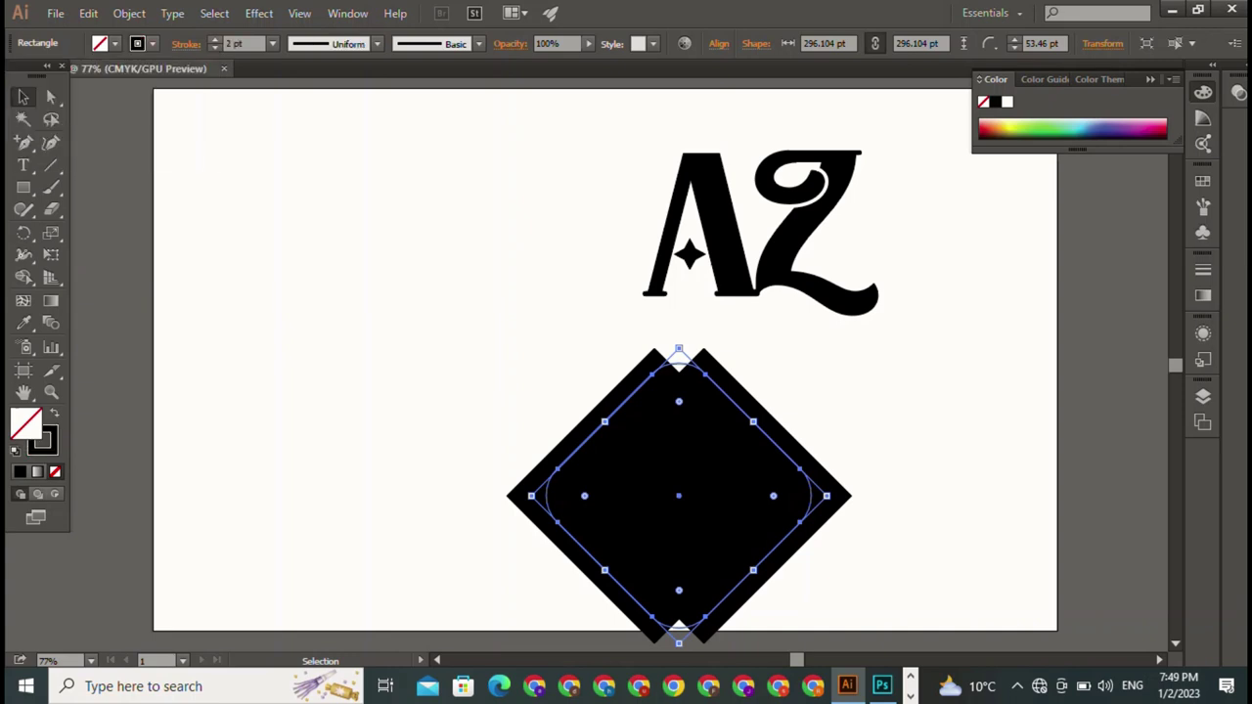
click(214, 39)
click(214, 39)
key(ctrl+shift+a)
Step: Give the right sharp diamond a 4 pt black stroke and no fill
click(763, 469)
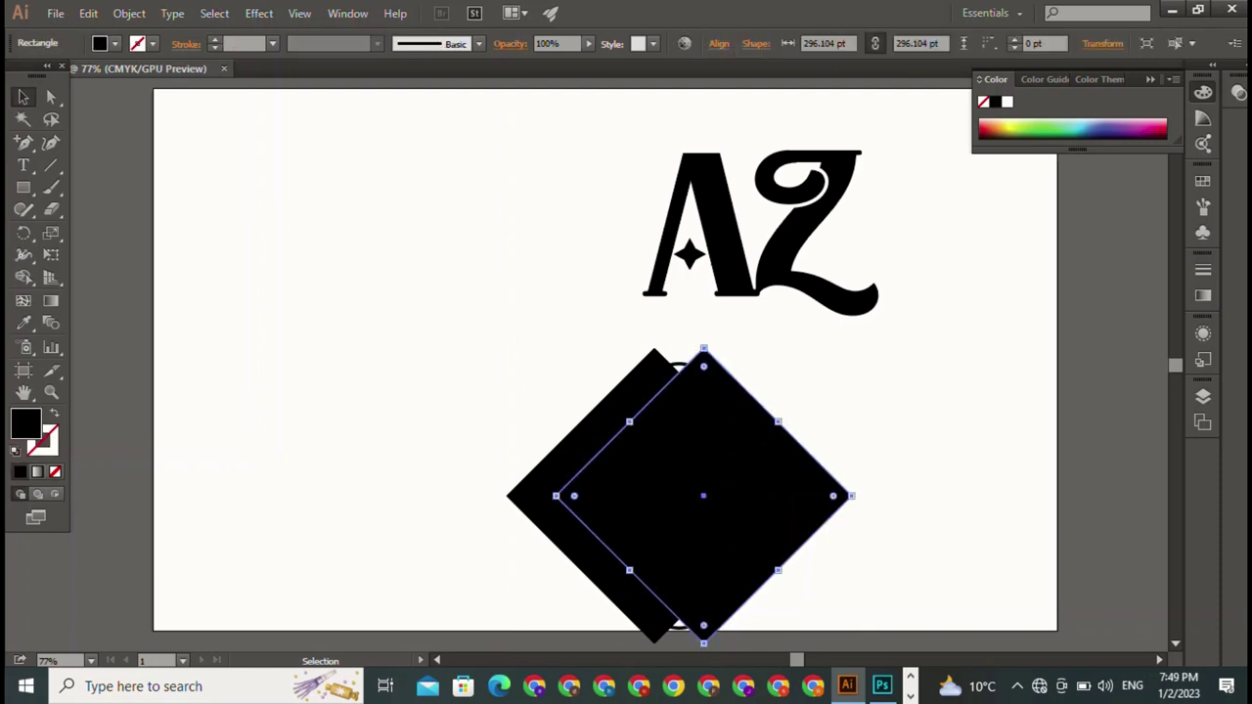
click(153, 43)
click(54, 74)
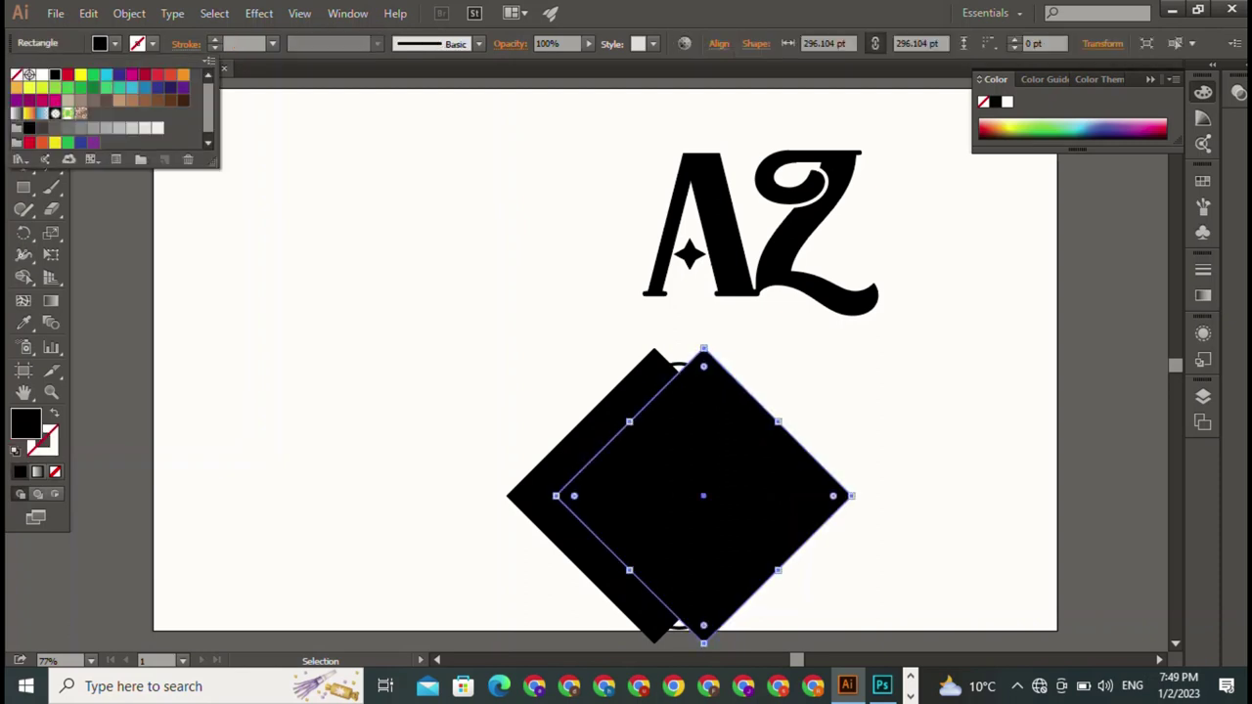
click(214, 39)
click(215, 39)
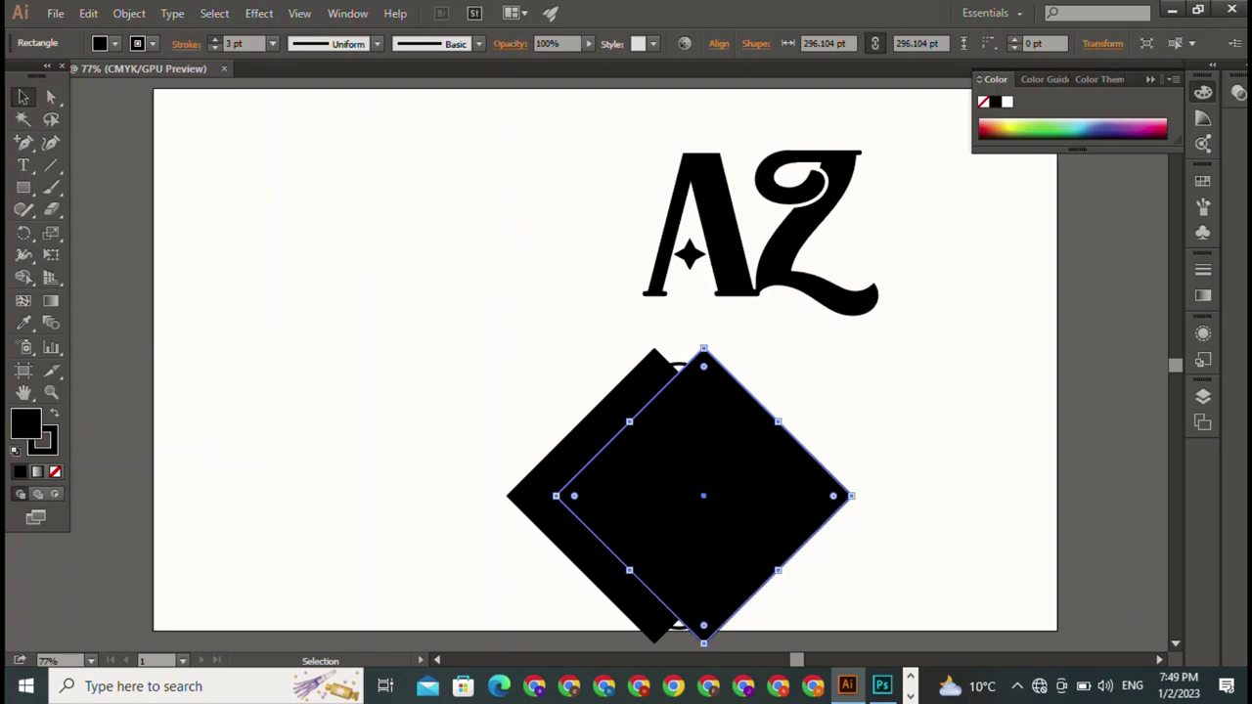
click(214, 39)
click(214, 39)
click(114, 43)
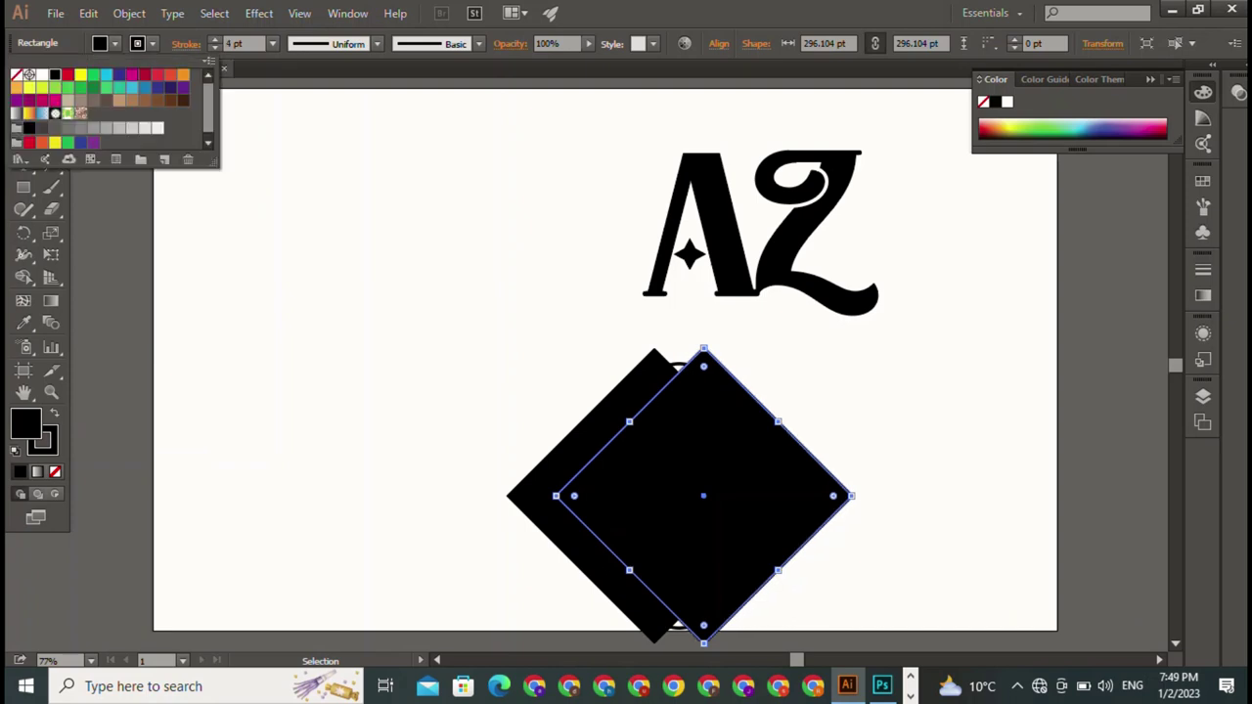
click(15, 74)
key(Escape)
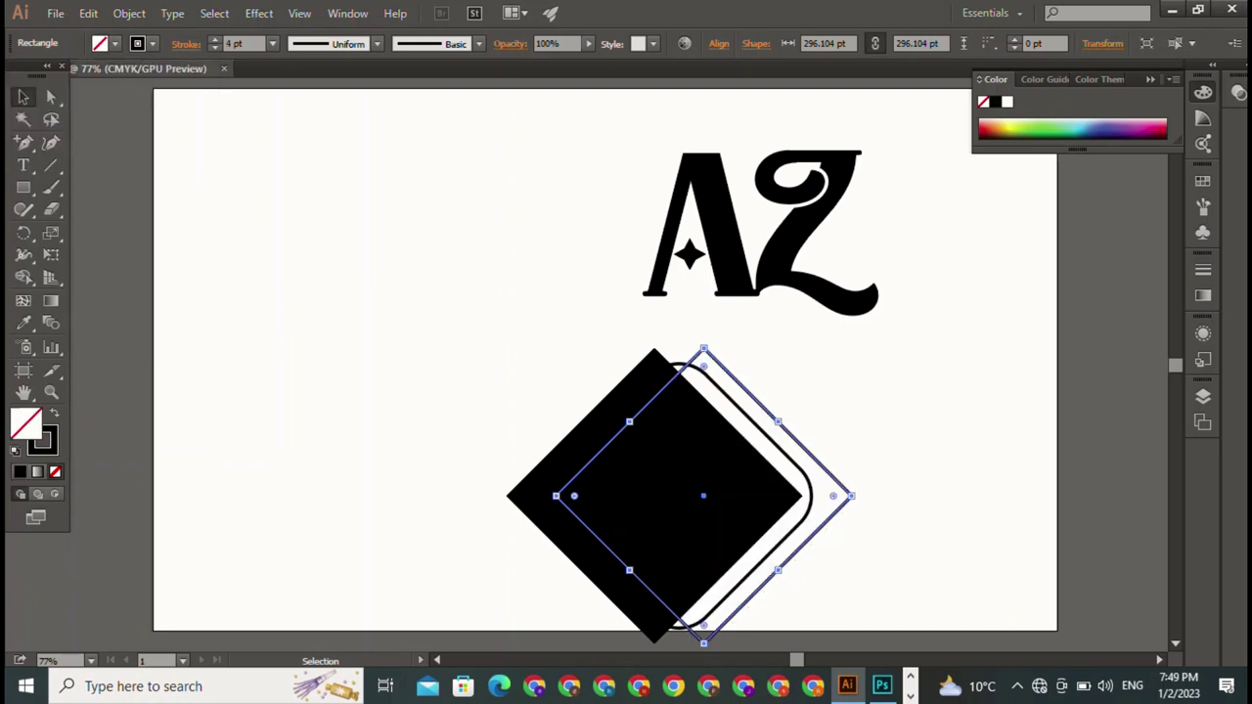
Step: Remove the left diamond's fill and give it a black stroke
click(626, 489)
click(114, 43)
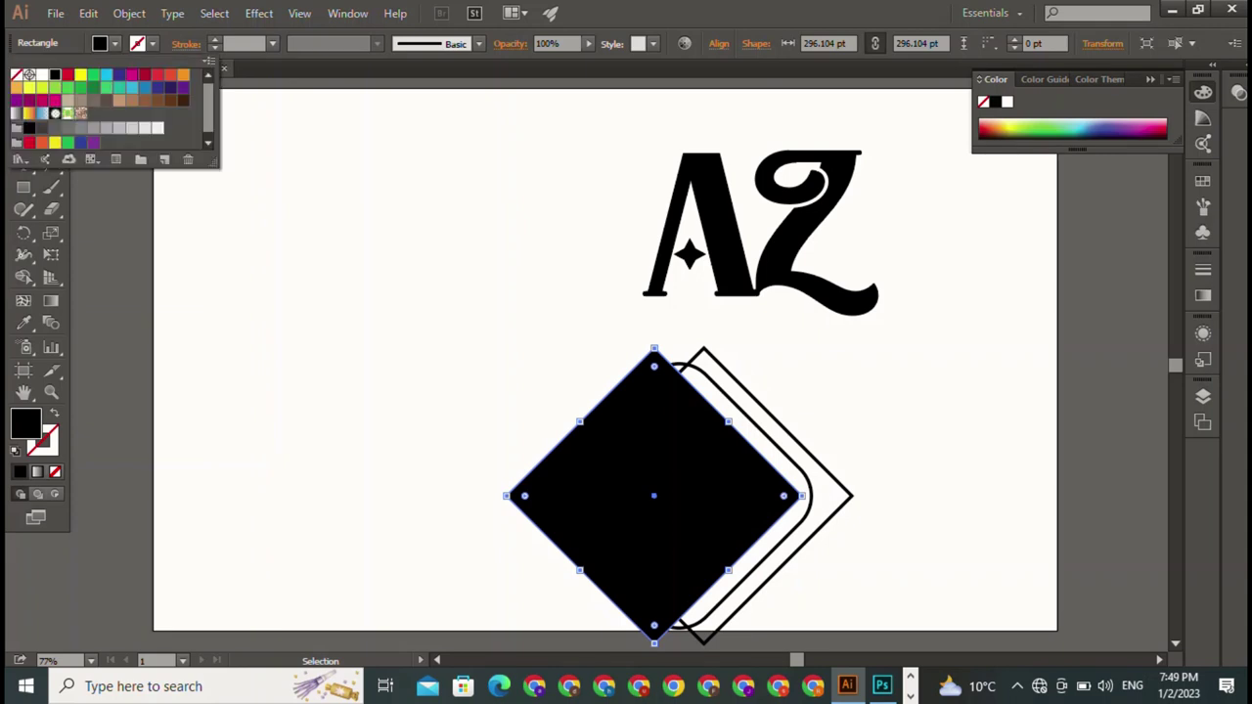
click(15, 75)
key(Escape)
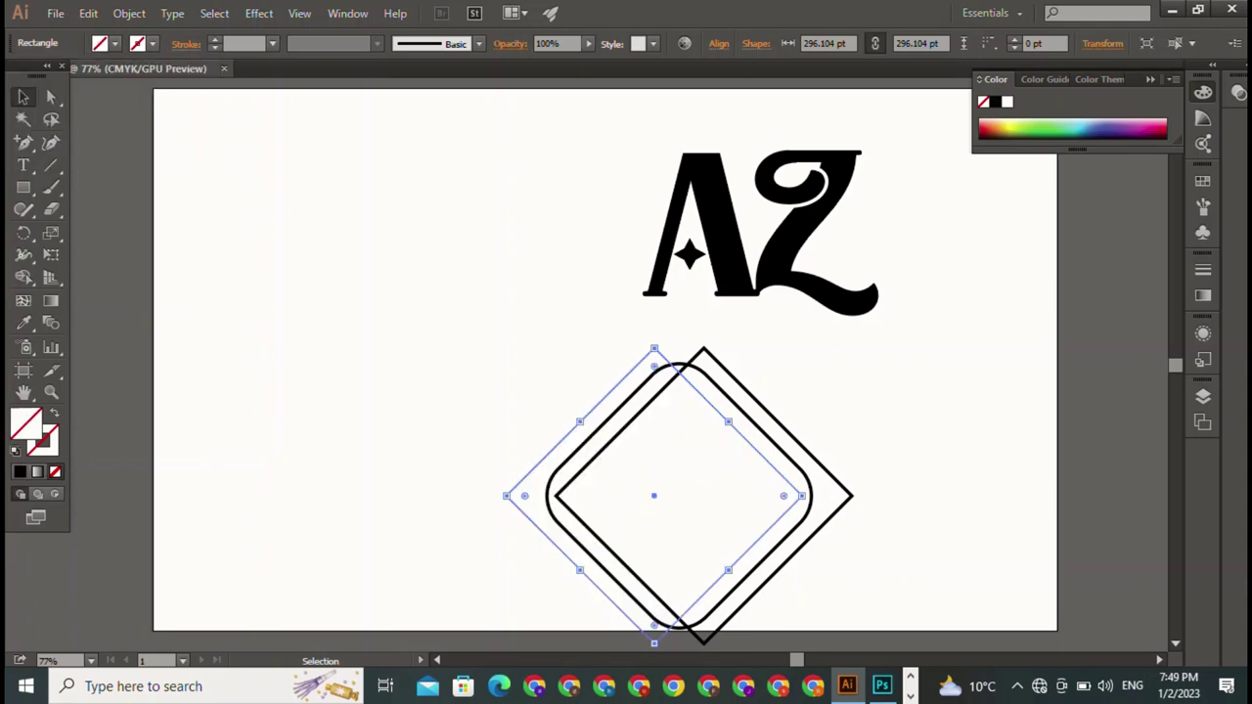
click(152, 43)
click(54, 74)
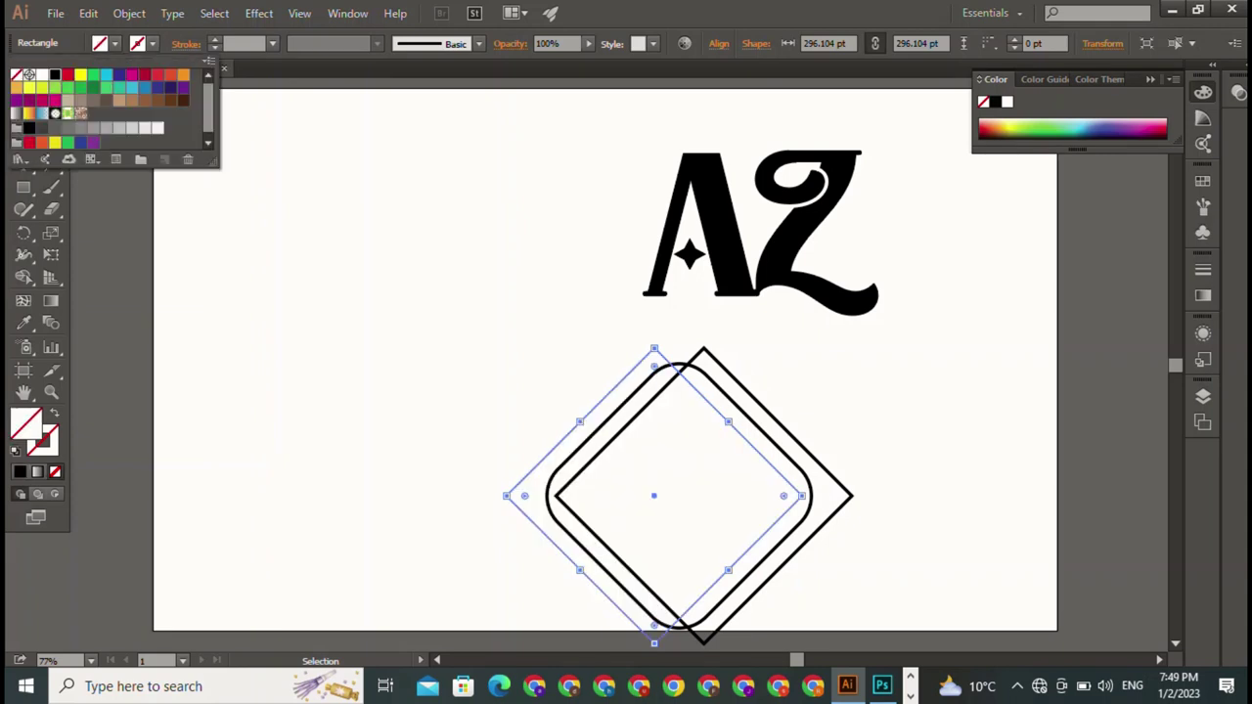
key(Escape)
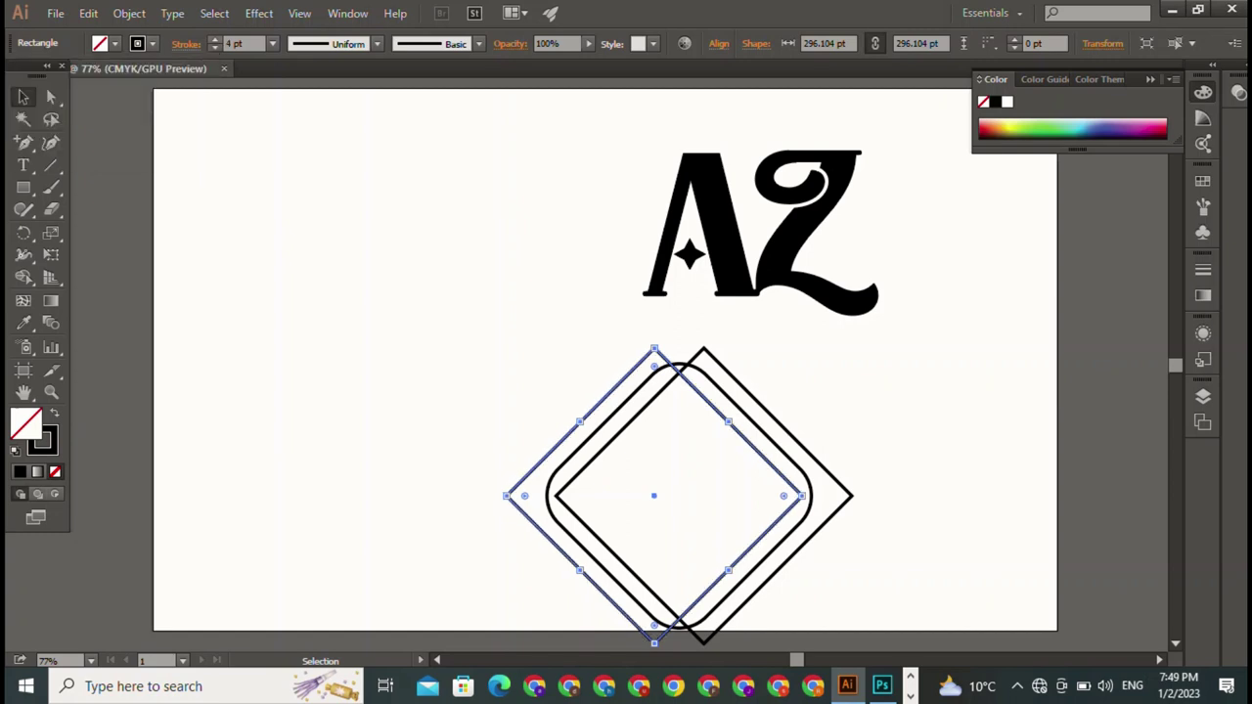
Step: Move all three outlined diamonds up-left beside the AZ, just touching the A's left side
mouse_move(612, 350)
mouse_down()
mouse_move(456, 472)
mouse_move(555, 583)
mouse_up()
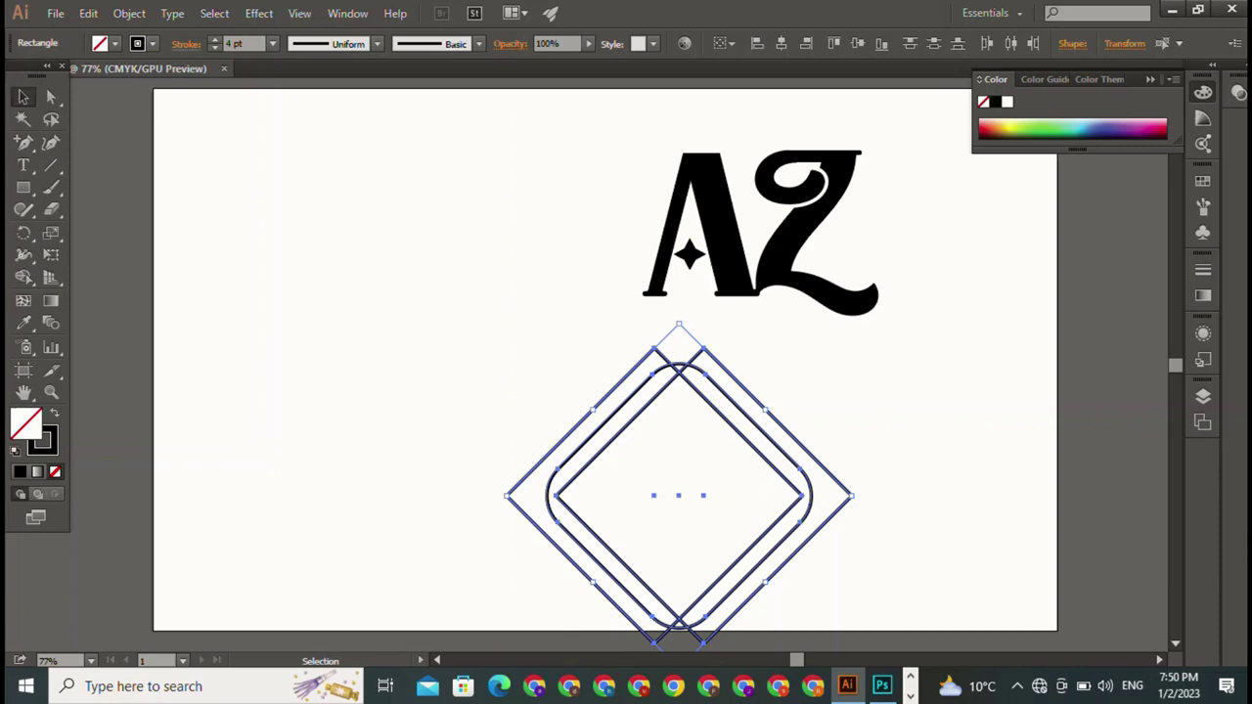
drag(594, 411, 431, 234)
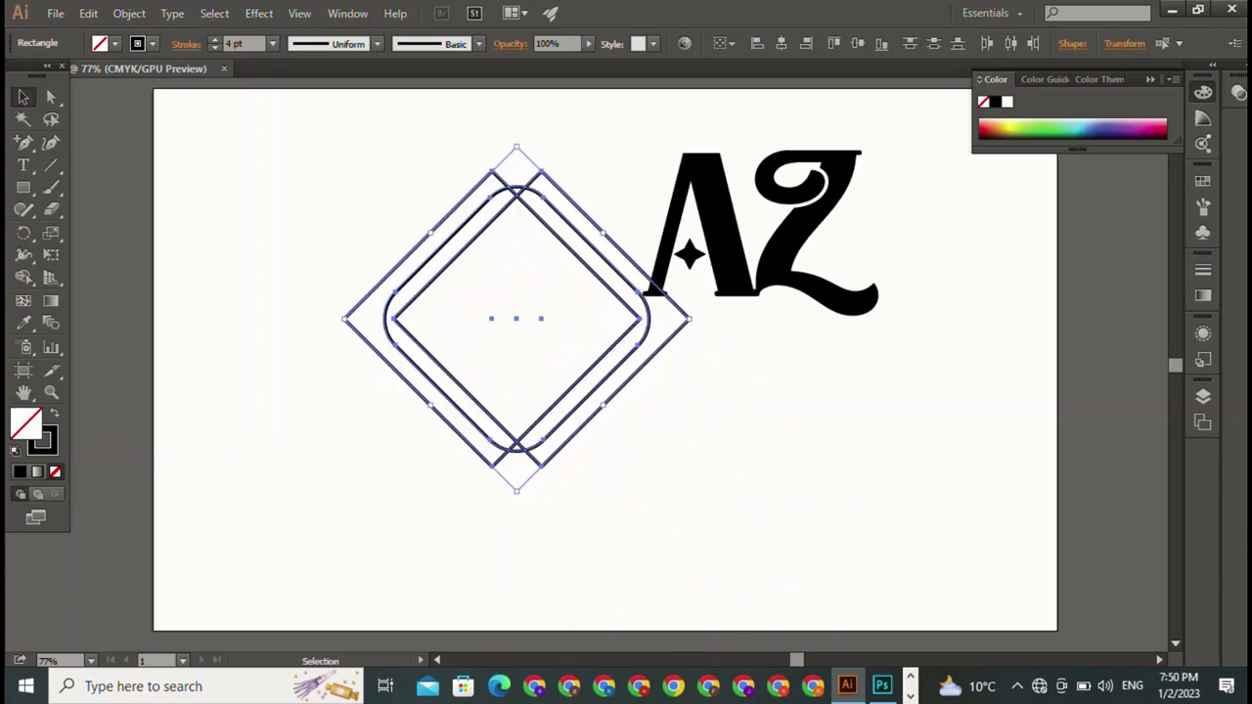
key(ctrl+shift+a)
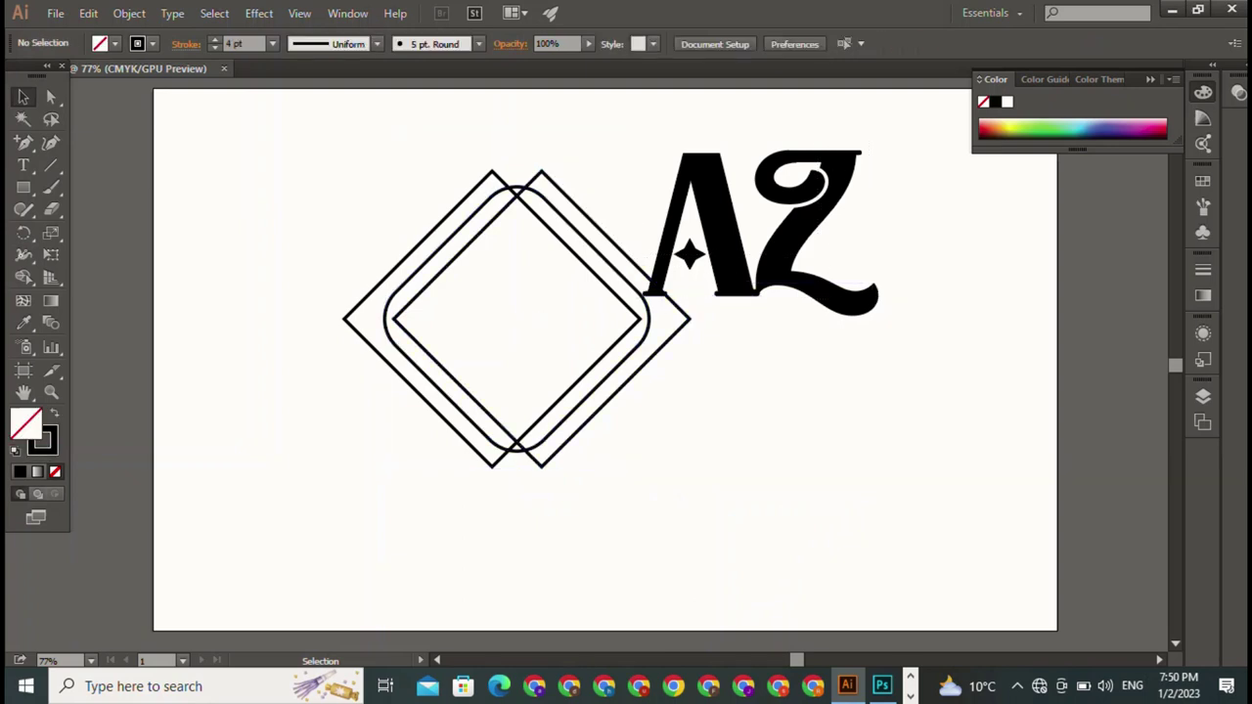
drag(749, 285, 857, 378)
Step: Undo the accidental Z move and select both the A and the Z
key(ctrl+z)
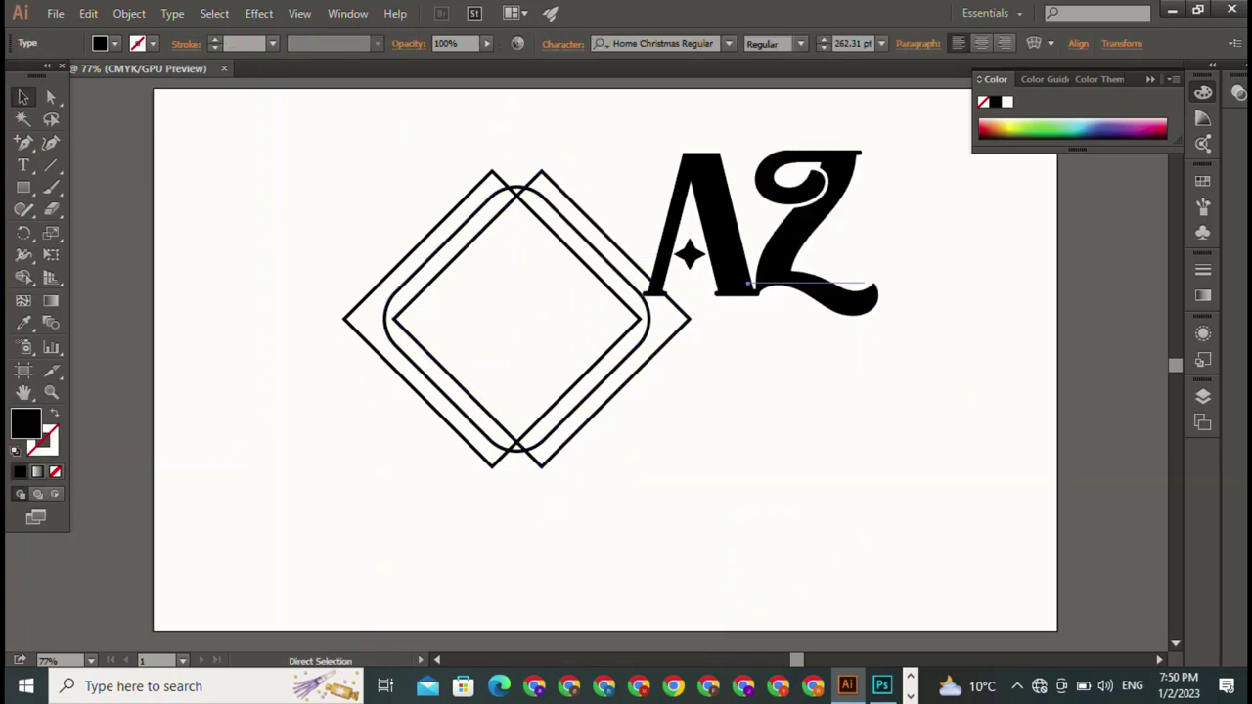
click(807, 225)
click(709, 215)
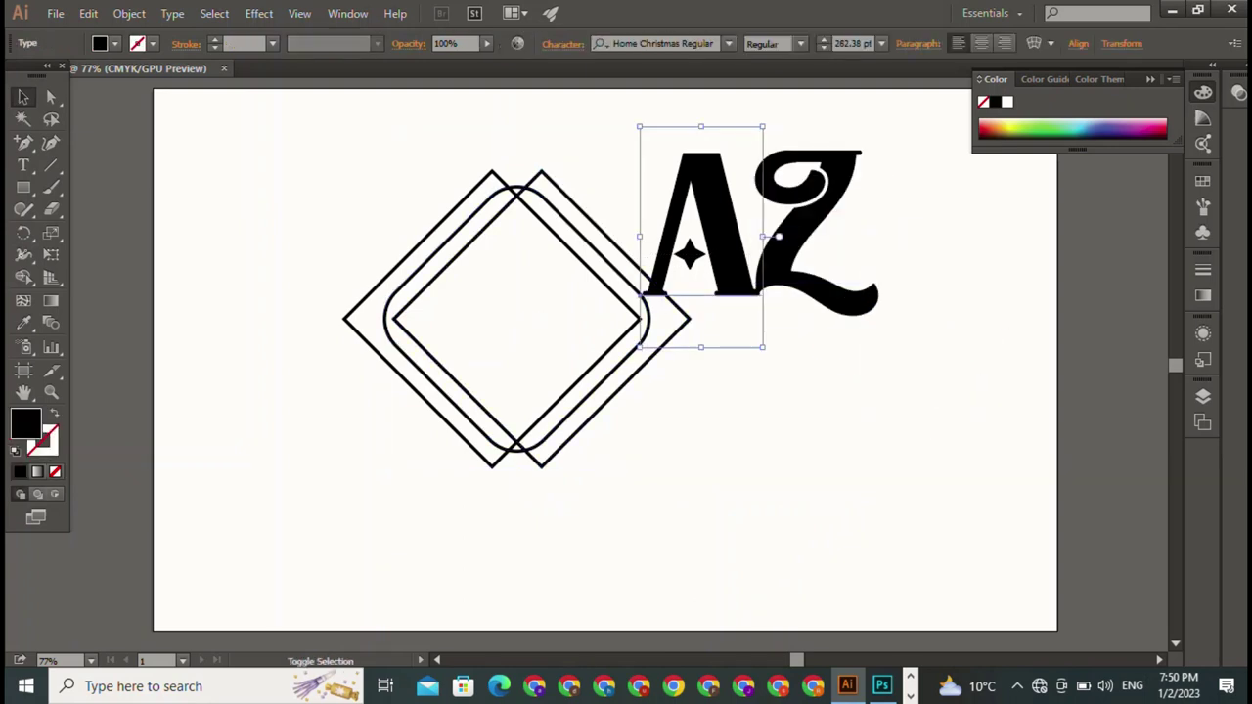
shift+click(807, 225)
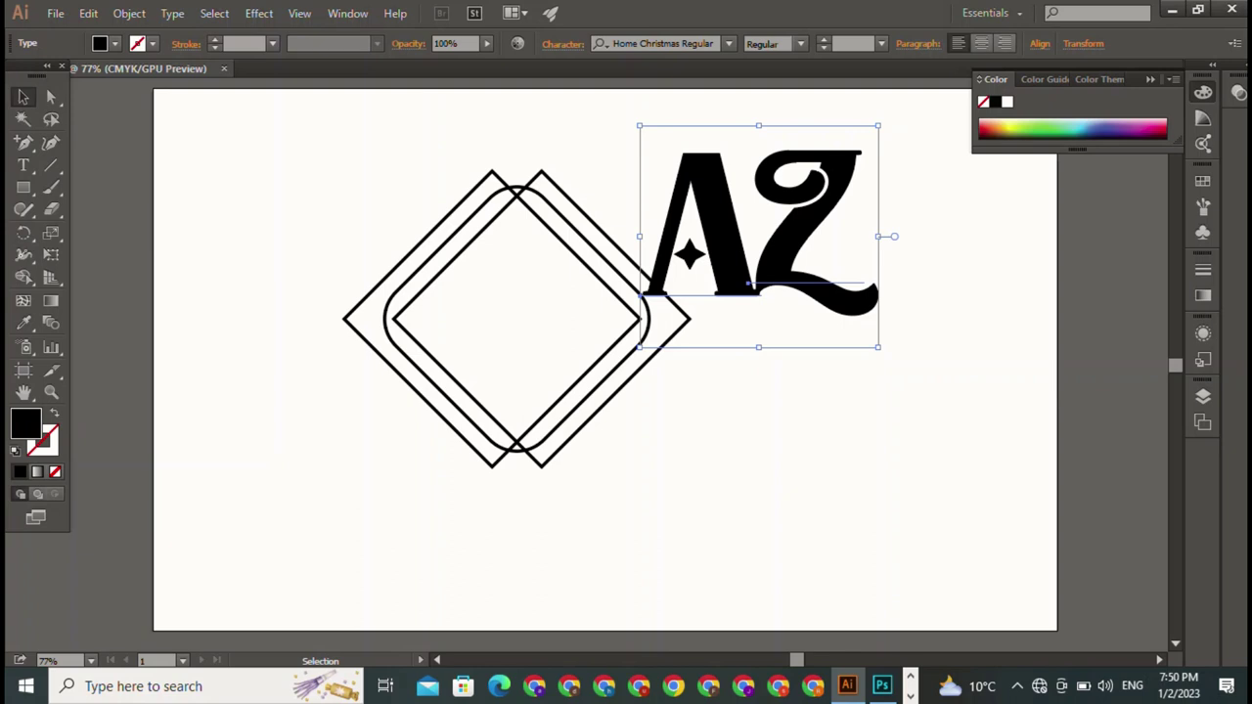
Step: Check the Align, Transform and Character settings for the AZ letters without changes
click(1040, 43)
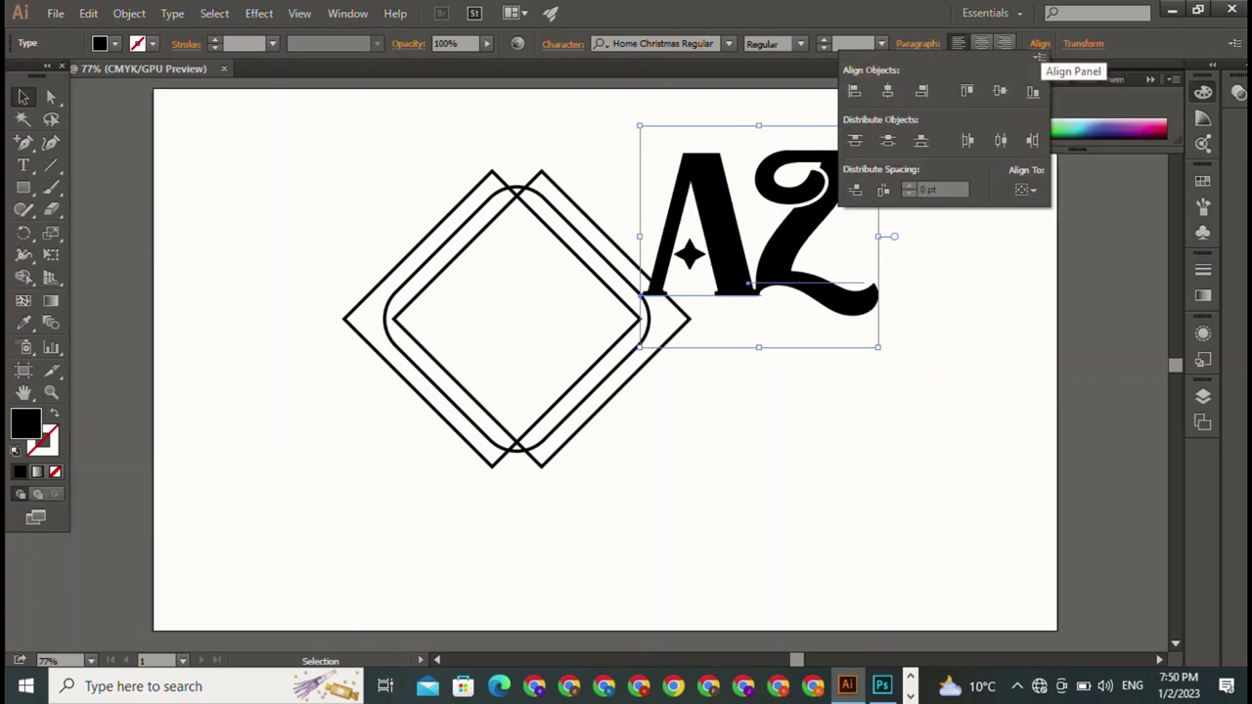
key(Escape)
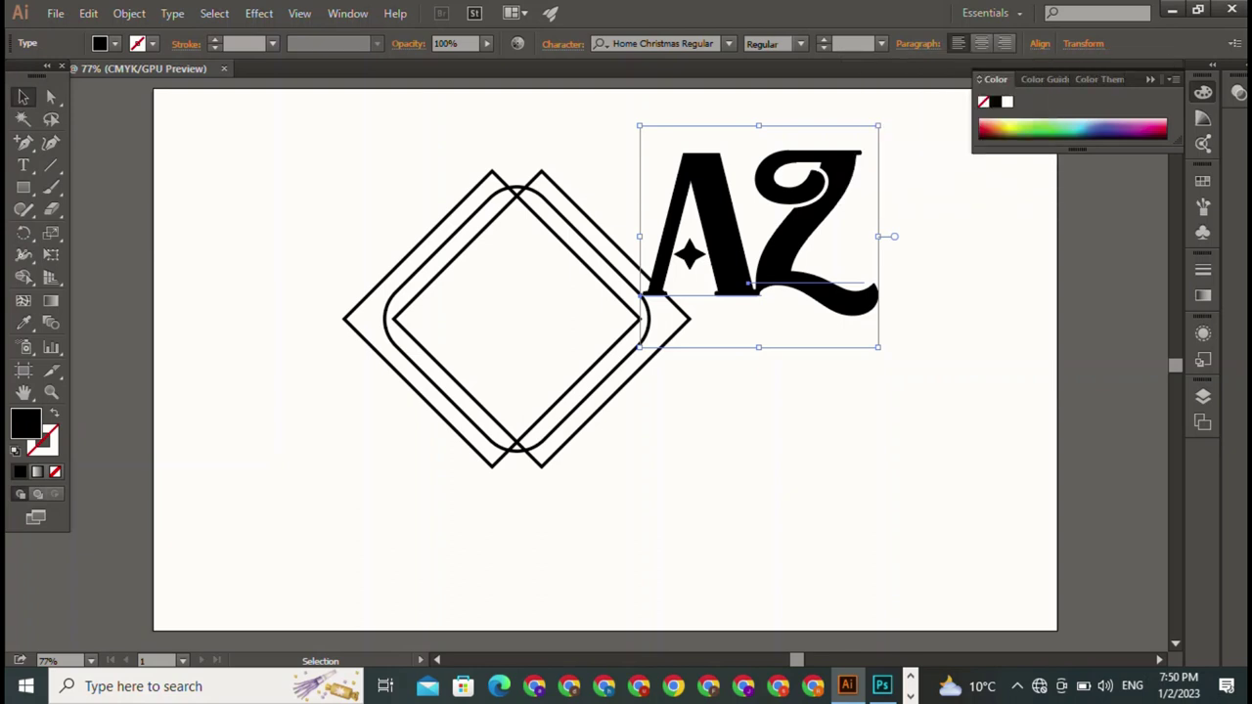
click(1083, 43)
key(Escape)
click(562, 43)
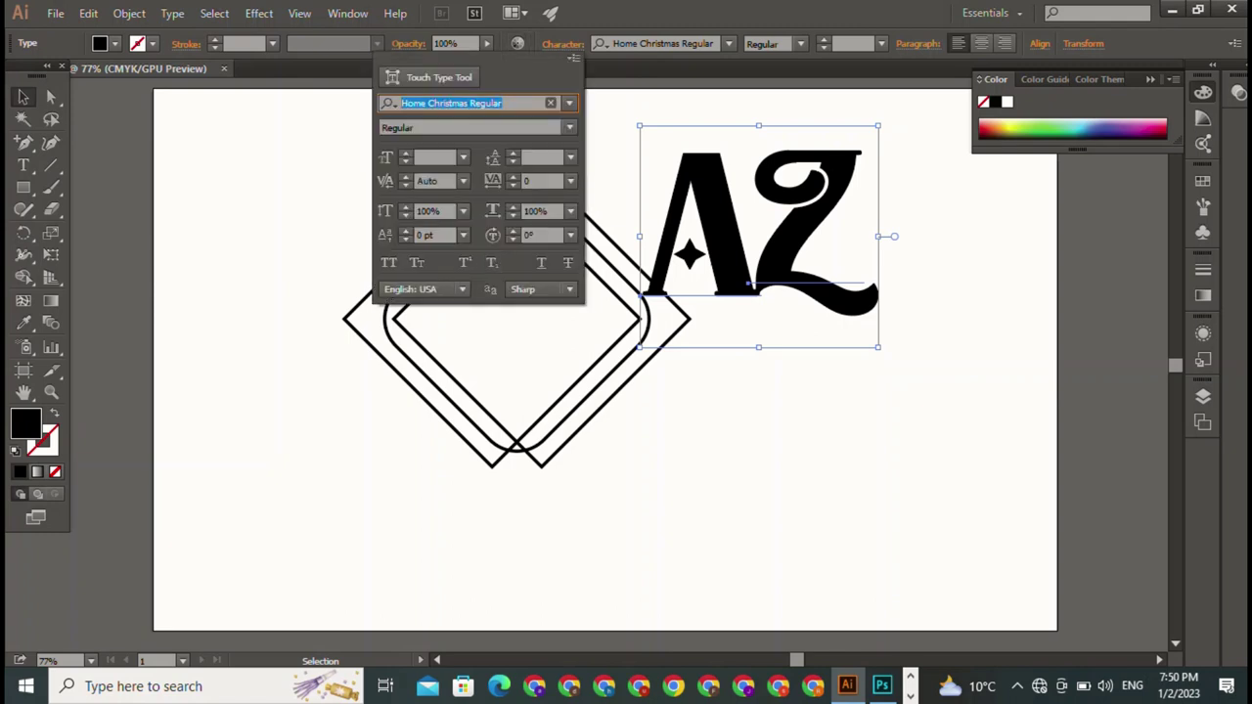
key(Escape)
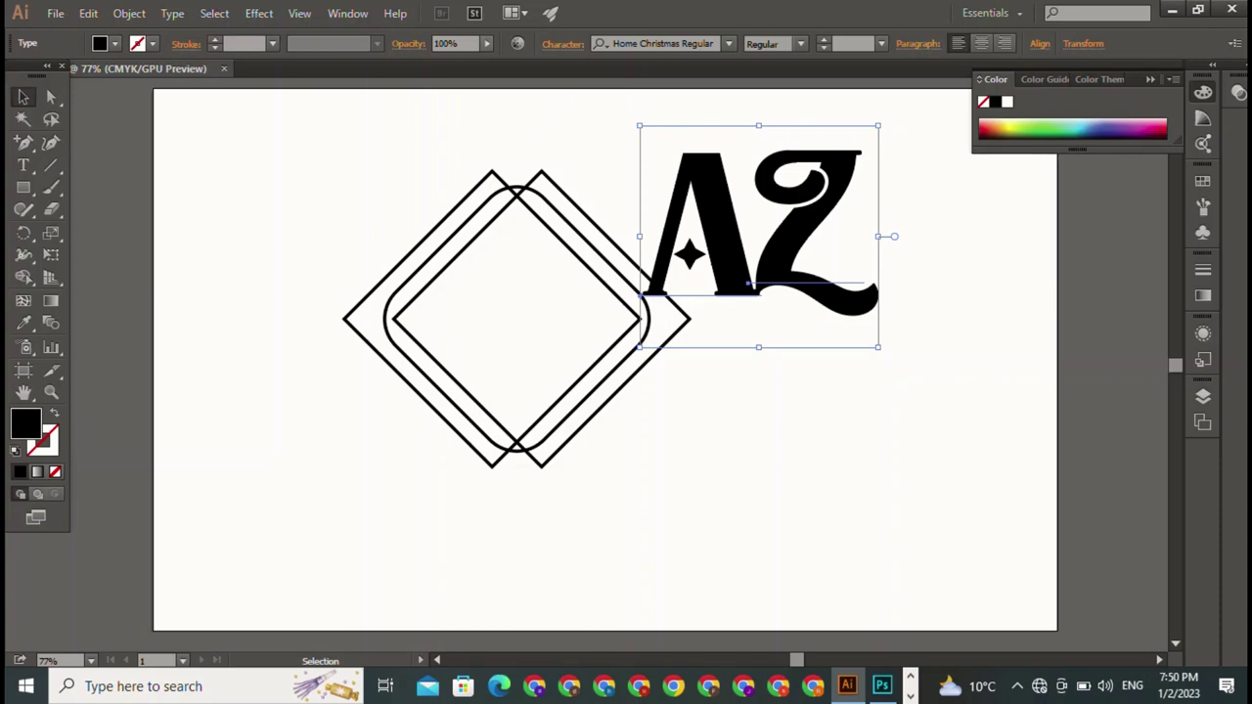
key(ctrl+shift+a)
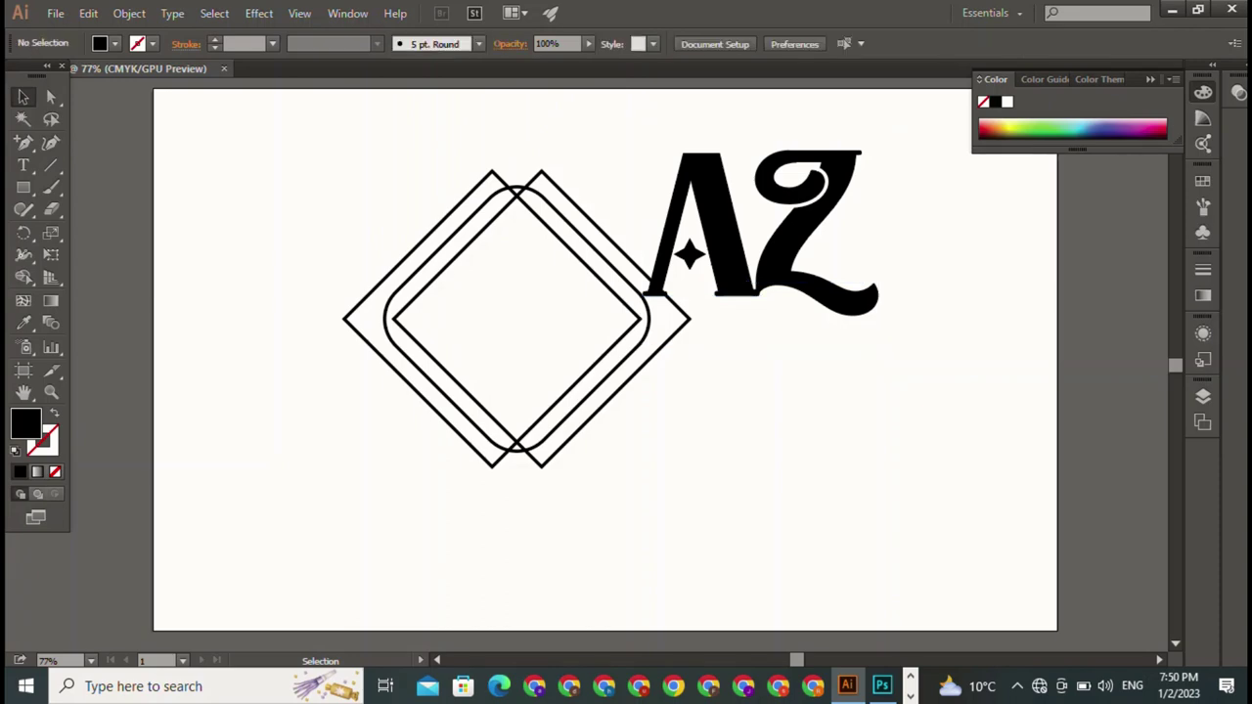
Step: Try Align To: Key Object with the Z, then revert to Align to Selection
click(778, 237)
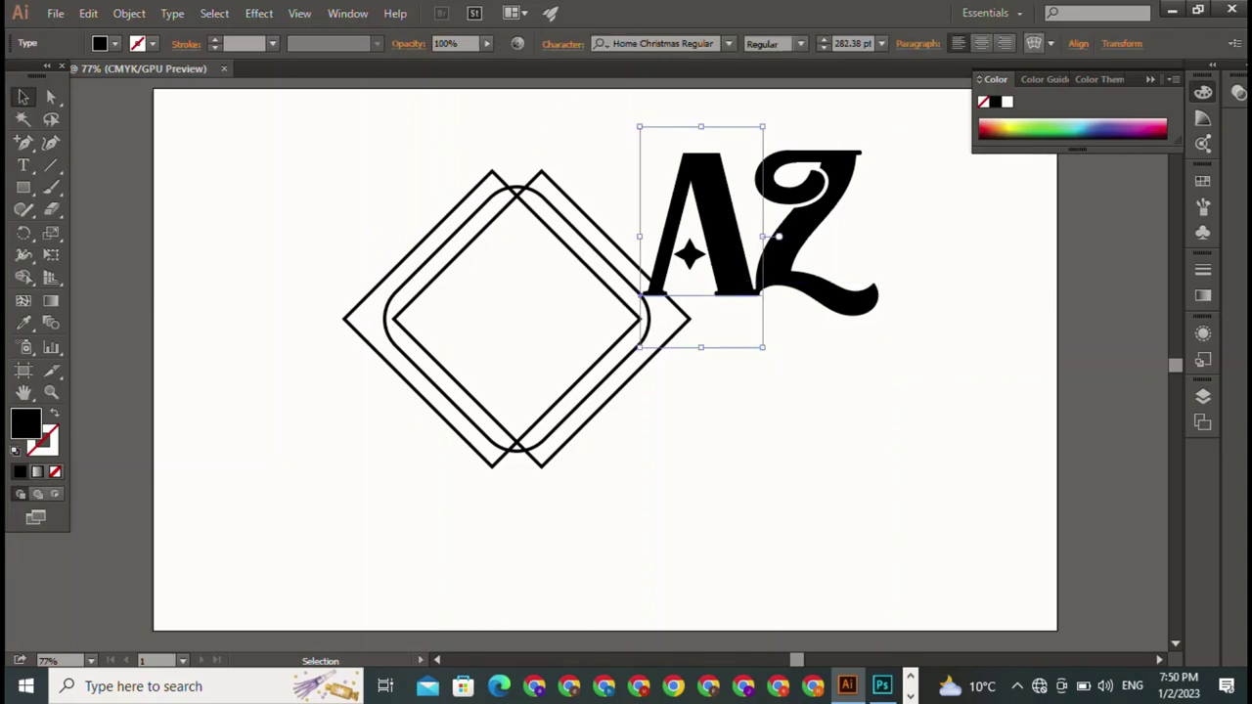
shift+click(778, 237)
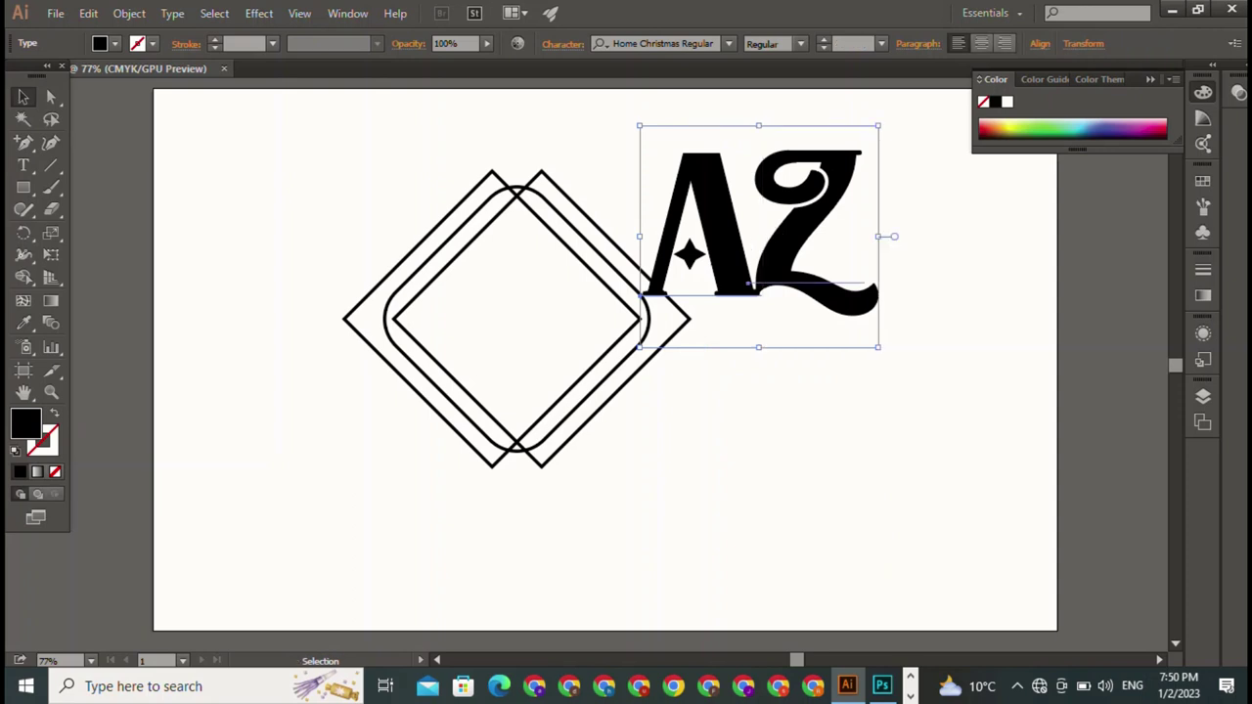
click(1040, 43)
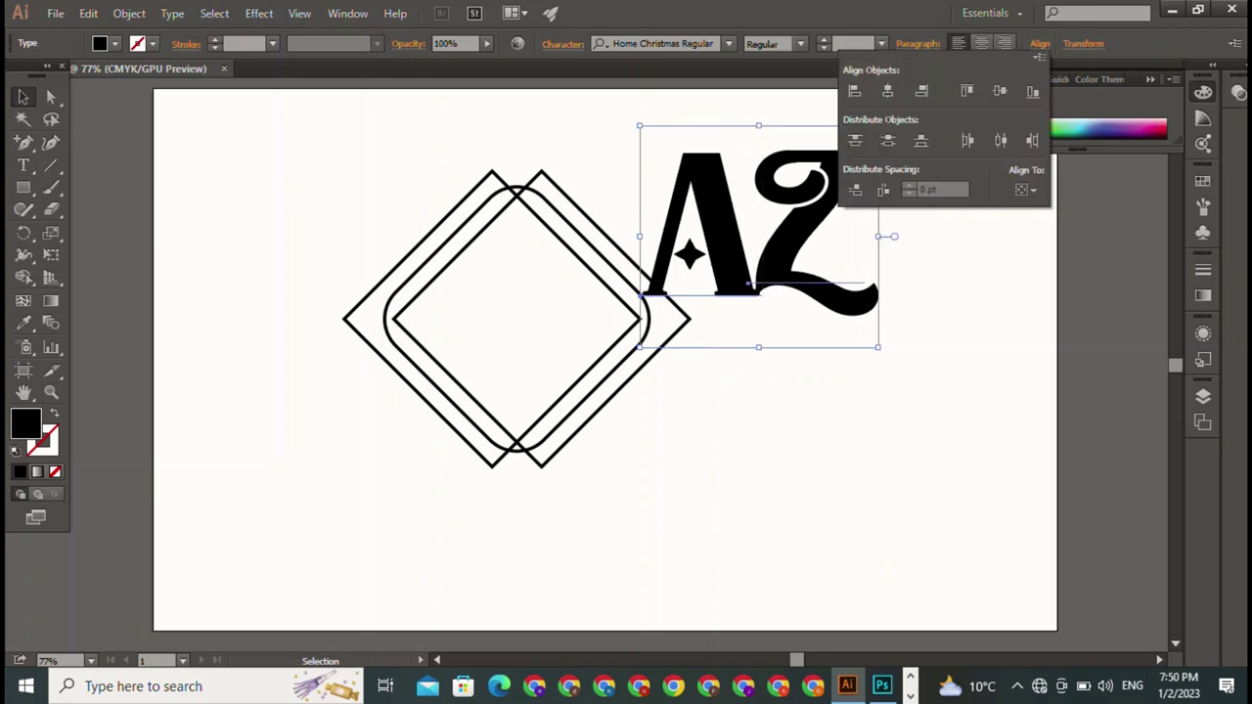
click(1024, 190)
click(1075, 230)
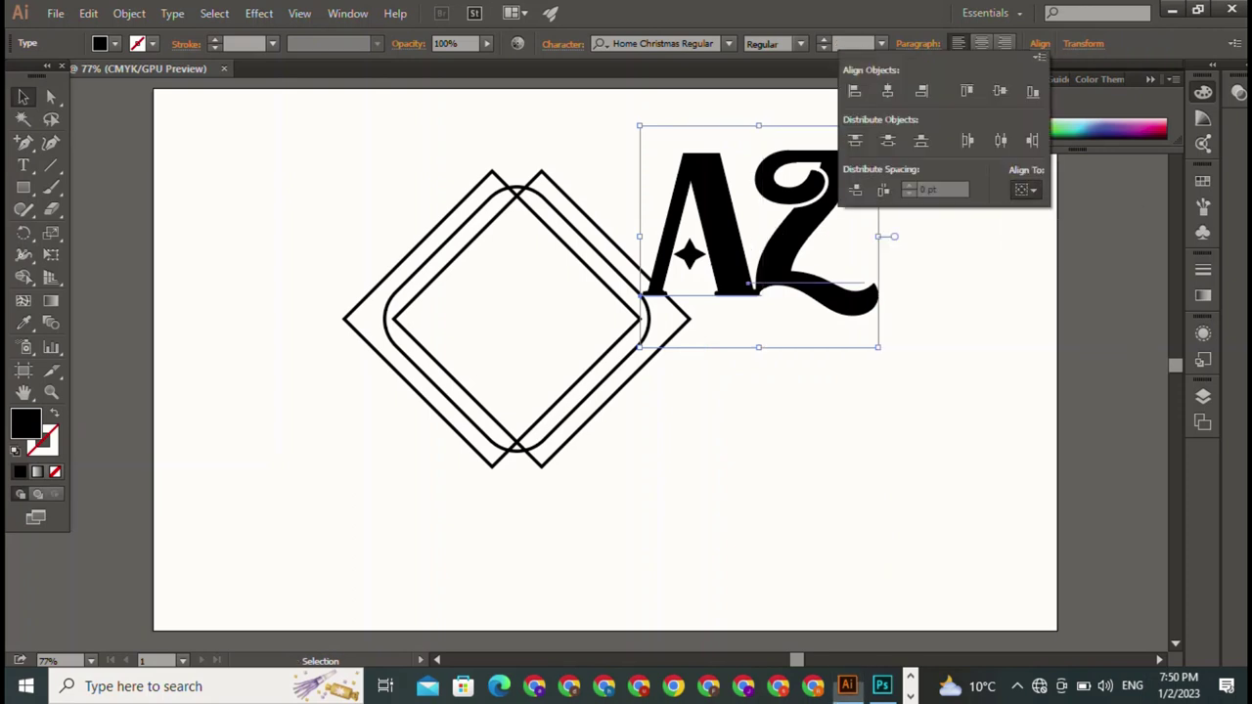
click(1024, 190)
click(1070, 211)
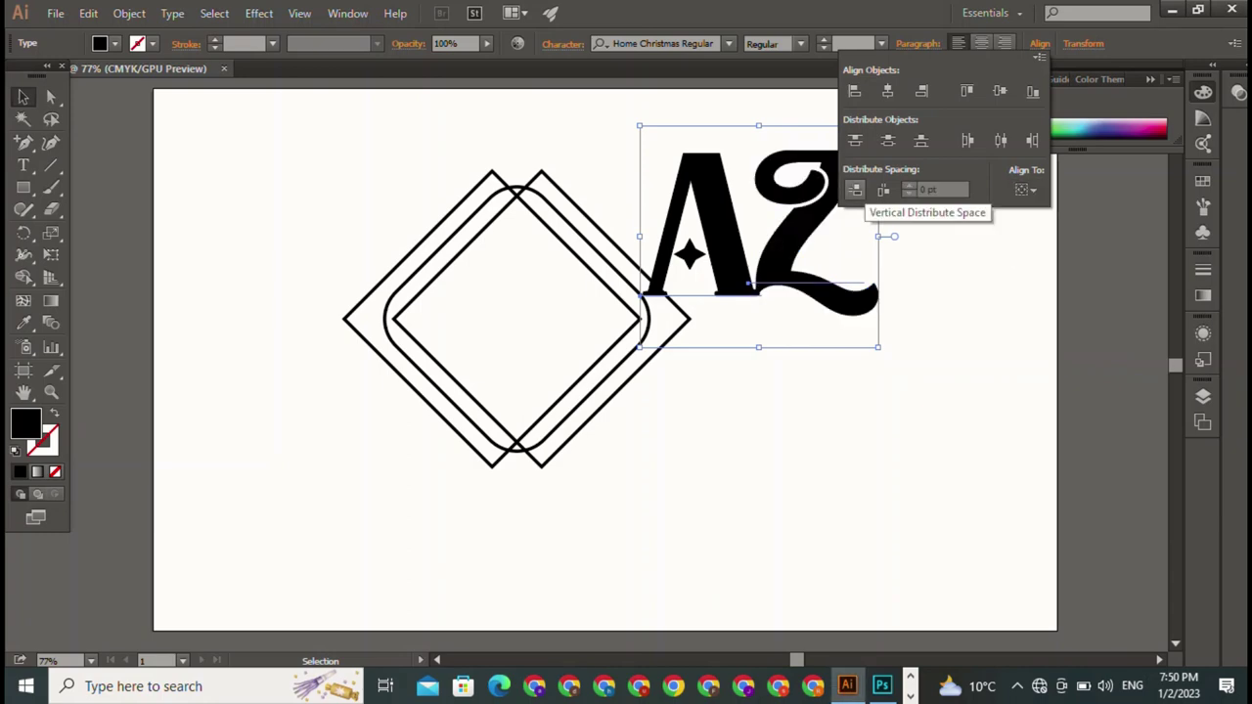
key(Escape)
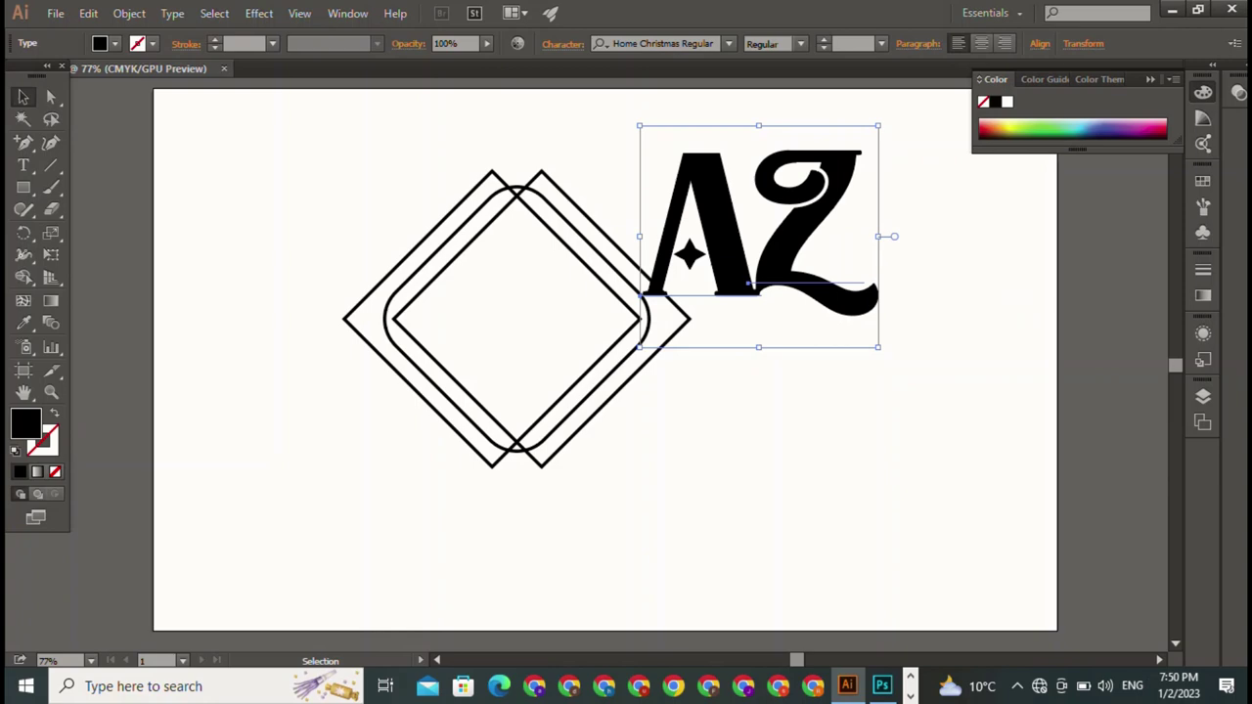
Step: Move the AZ letters into the diamond and shrink them until centred in the frame
drag(724, 215, 521, 315)
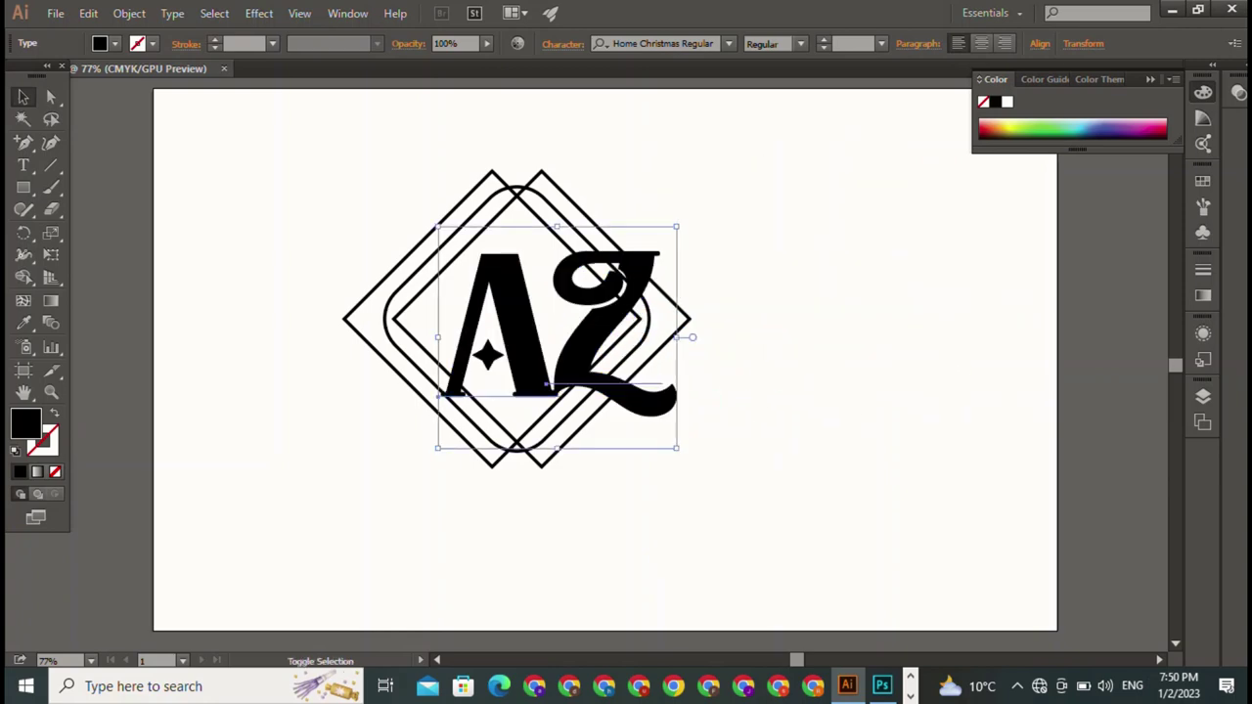
drag(675, 227, 610, 290)
drag(528, 372, 523, 329)
drag(610, 429, 562, 399)
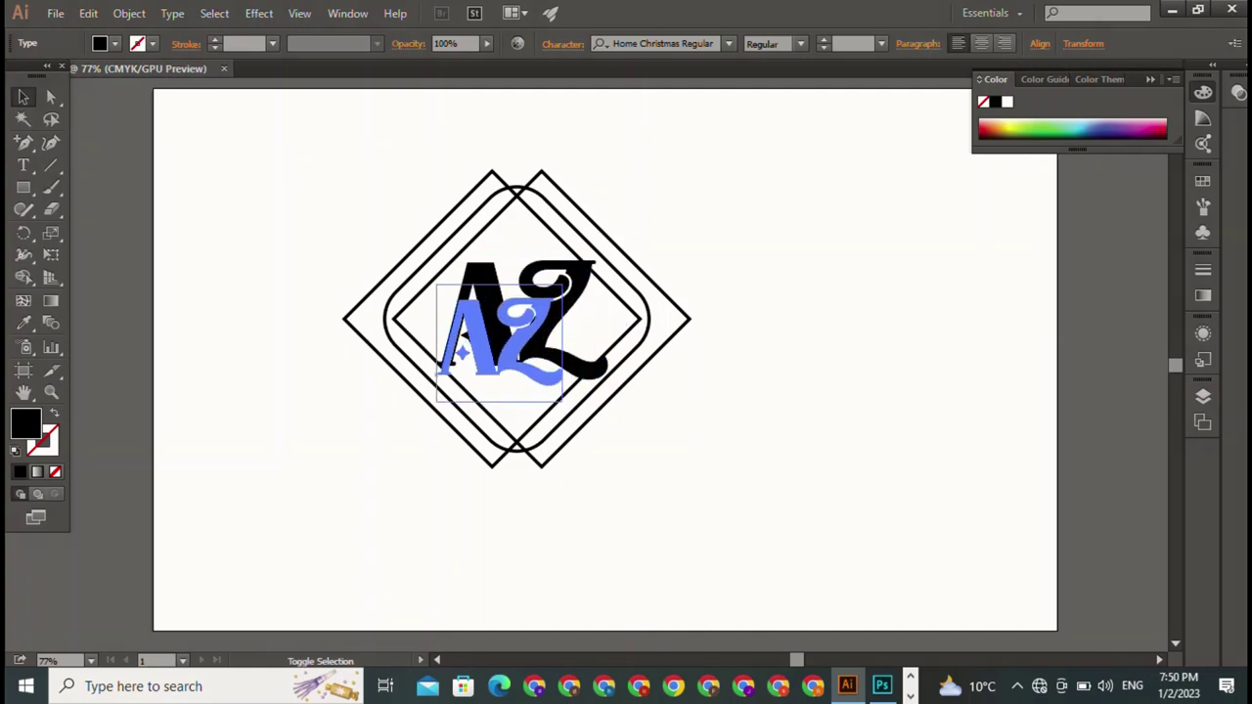
drag(509, 343, 525, 316)
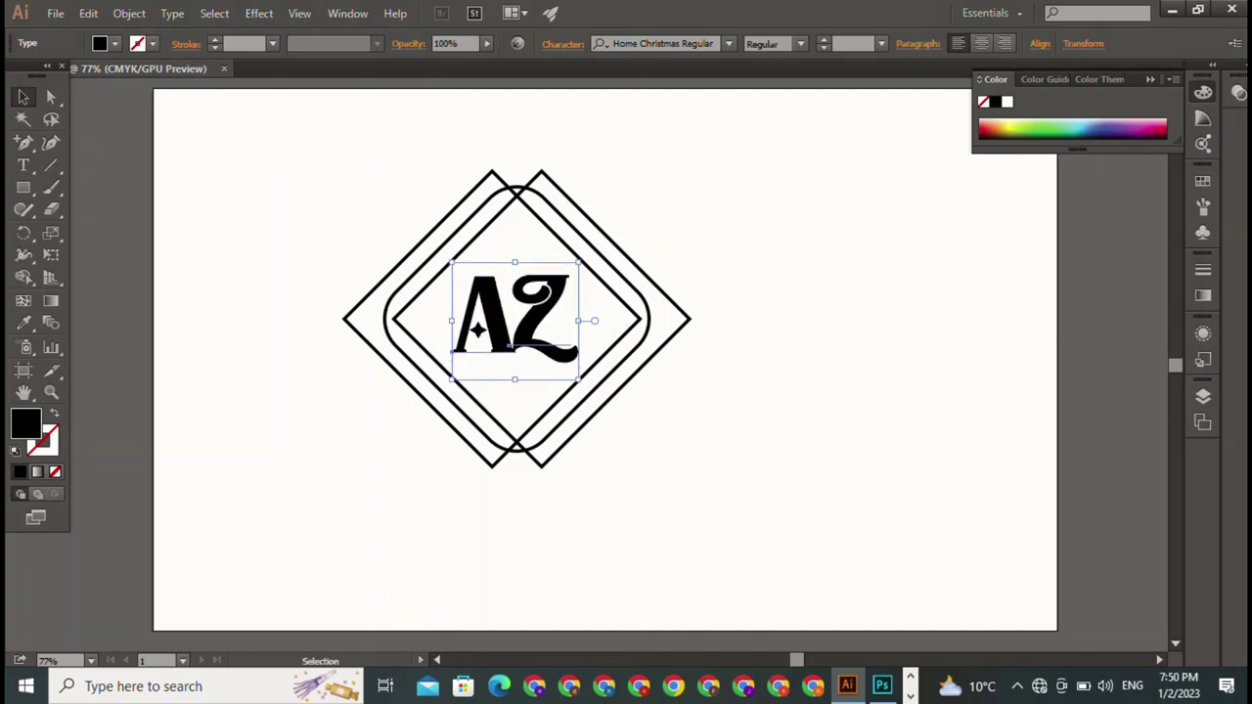
key(ctrl+shift+a)
Step: Apply an Arch envelope warp at 50% bend to the A
click(480, 333)
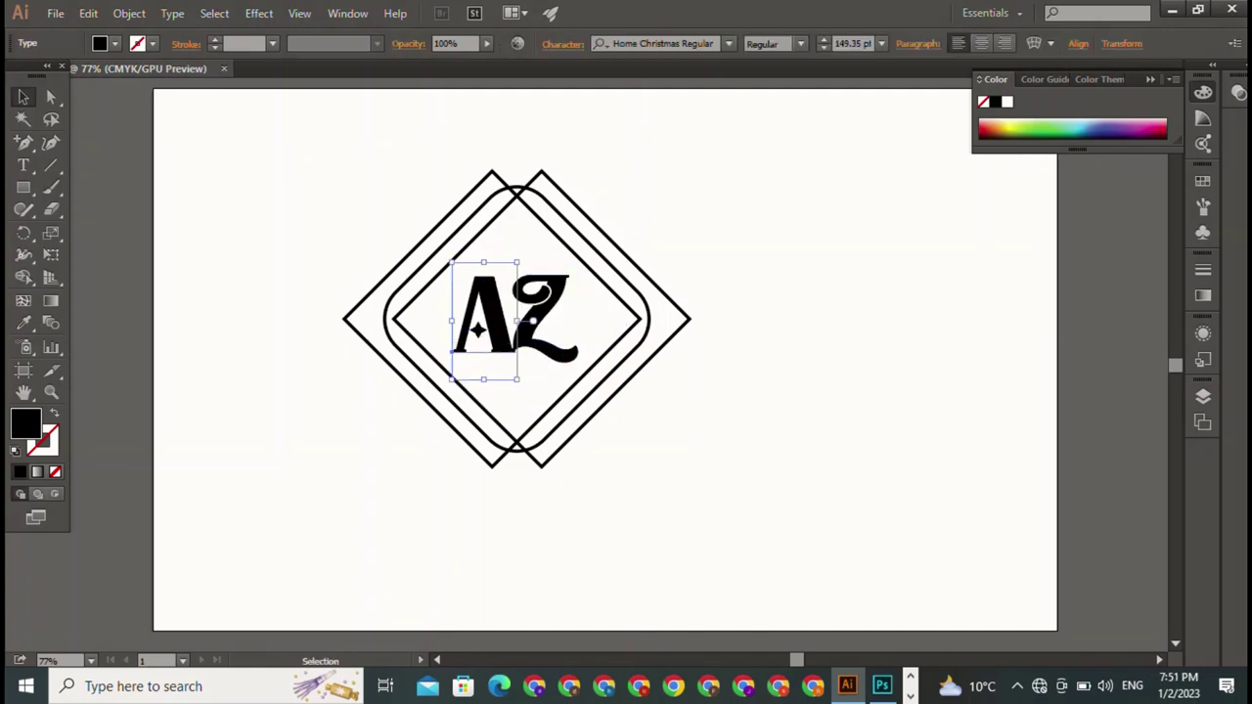
key(ctrl+alt+shift+w)
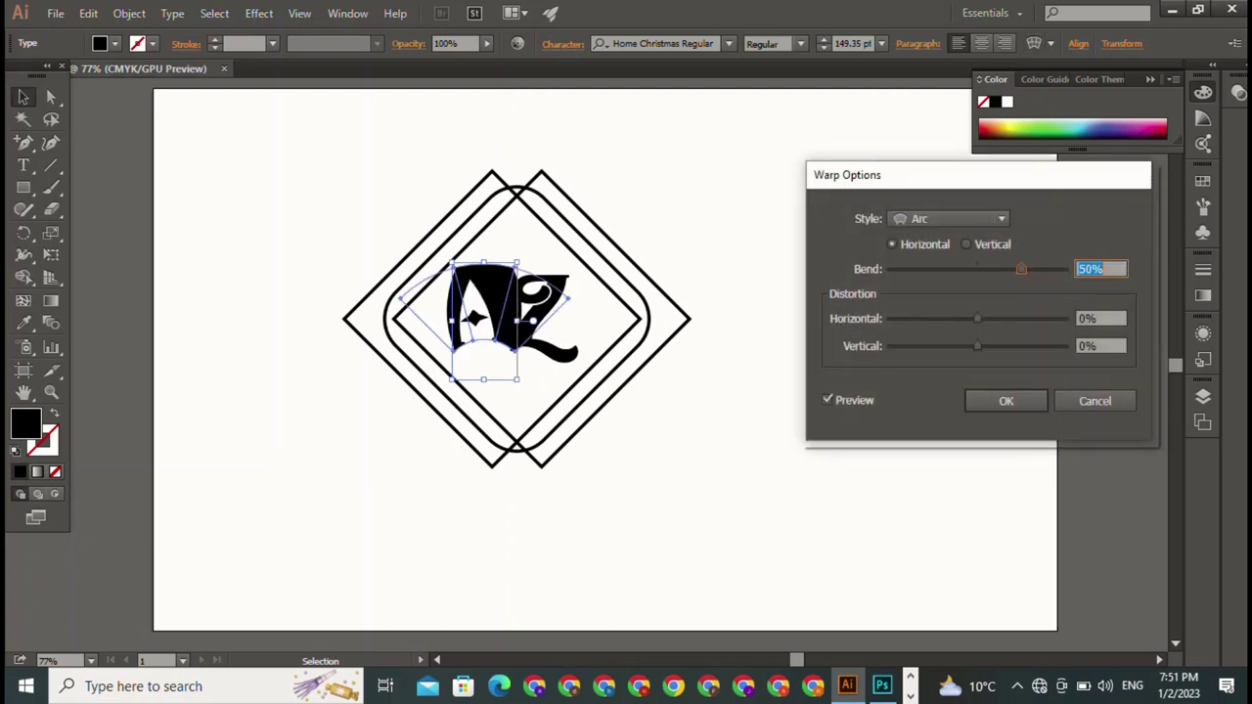
click(944, 219)
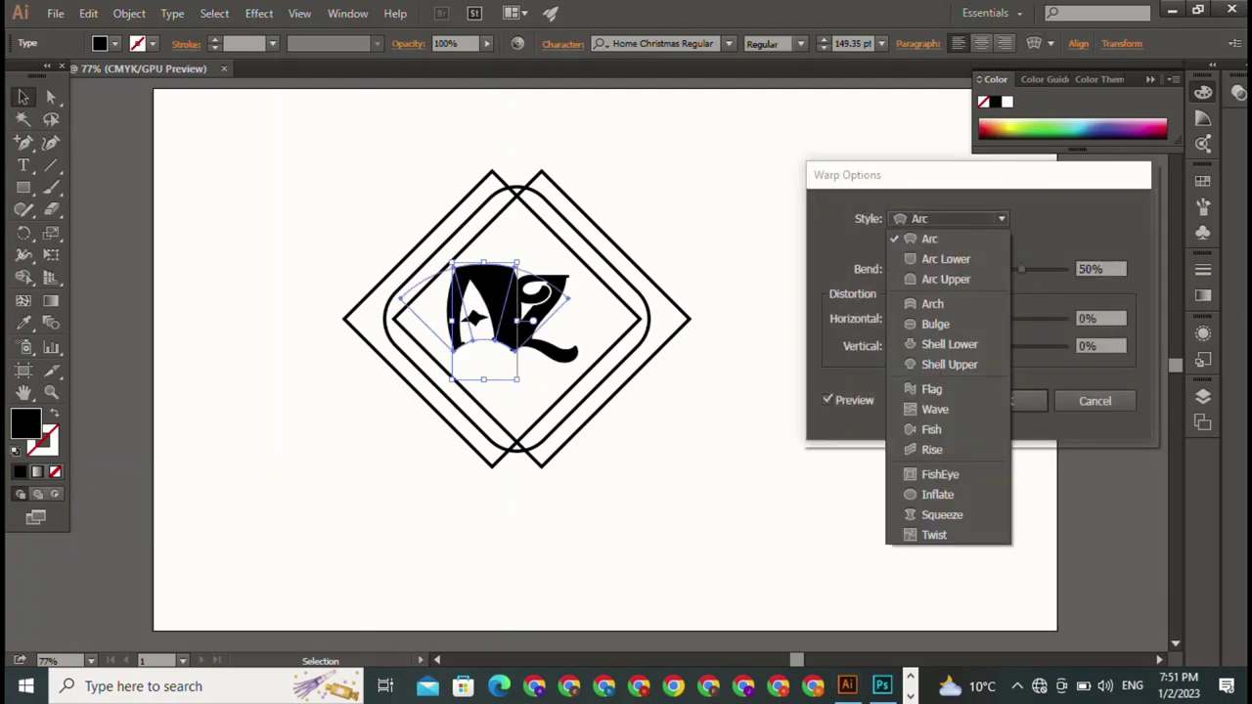
click(932, 303)
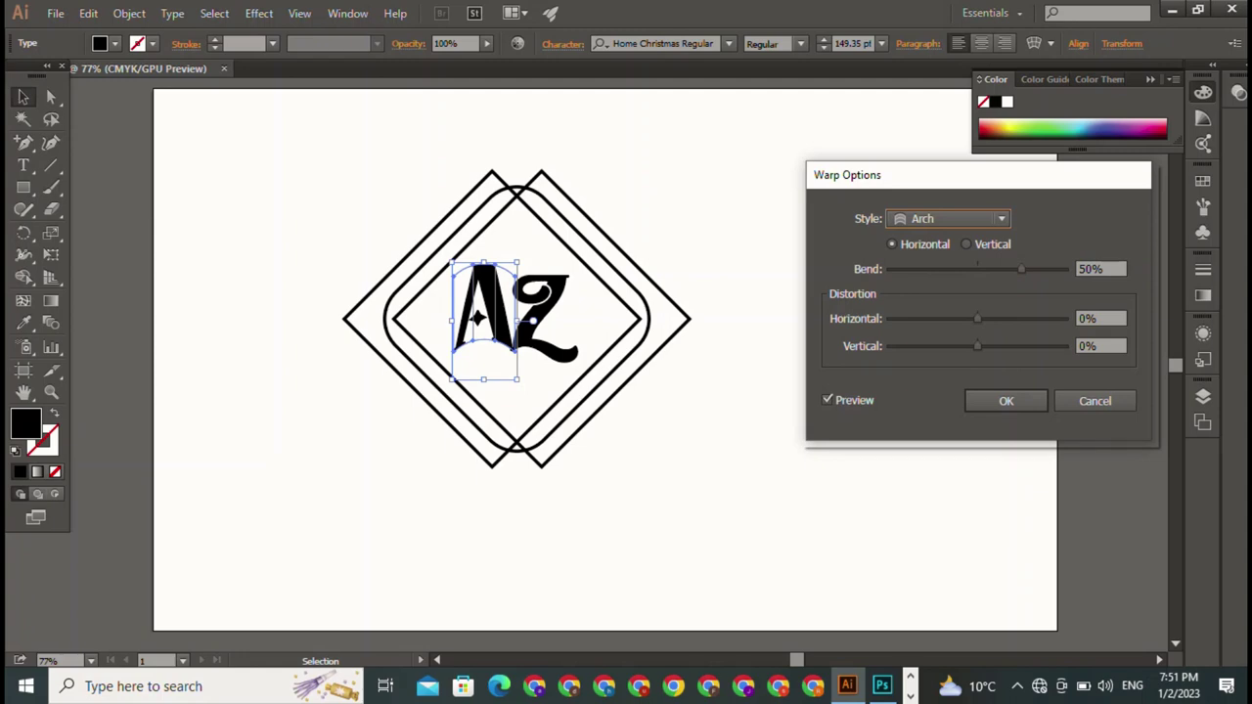
click(1005, 401)
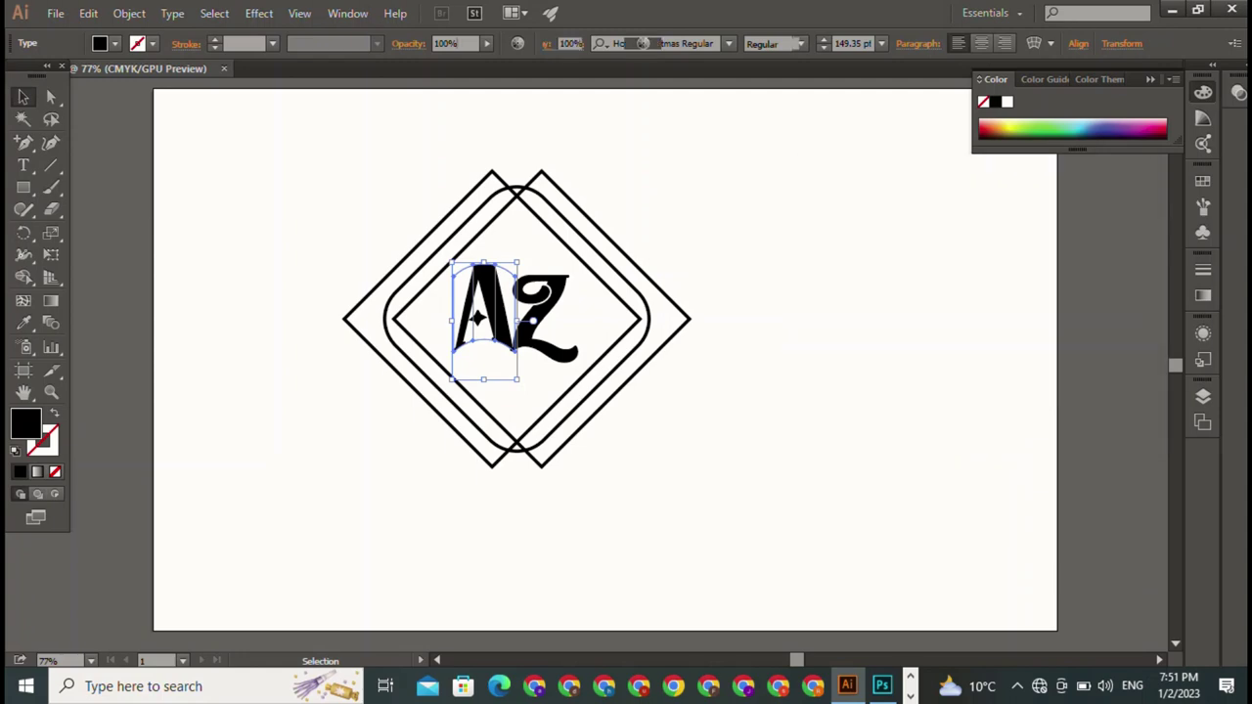
Step: Apply the same 50% Arch warp to the Z
click(548, 323)
key(ctrl+alt+shift+w)
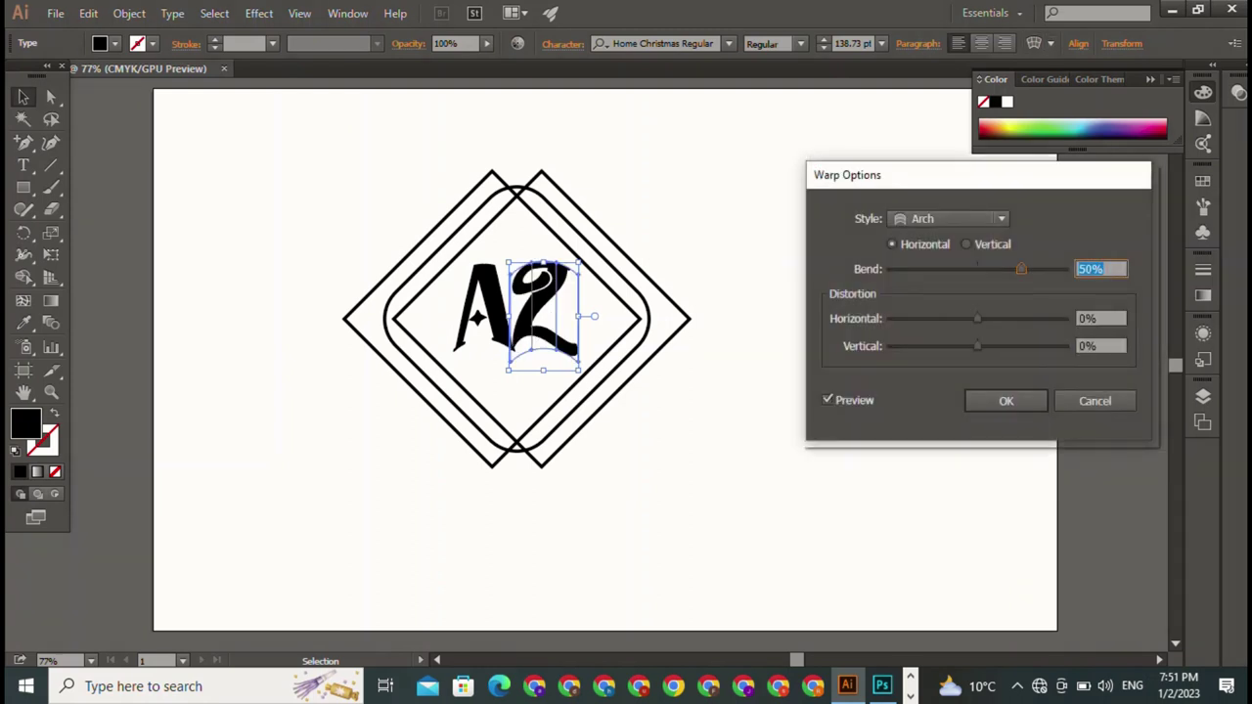
key(Return)
key(ctrl+shift+a)
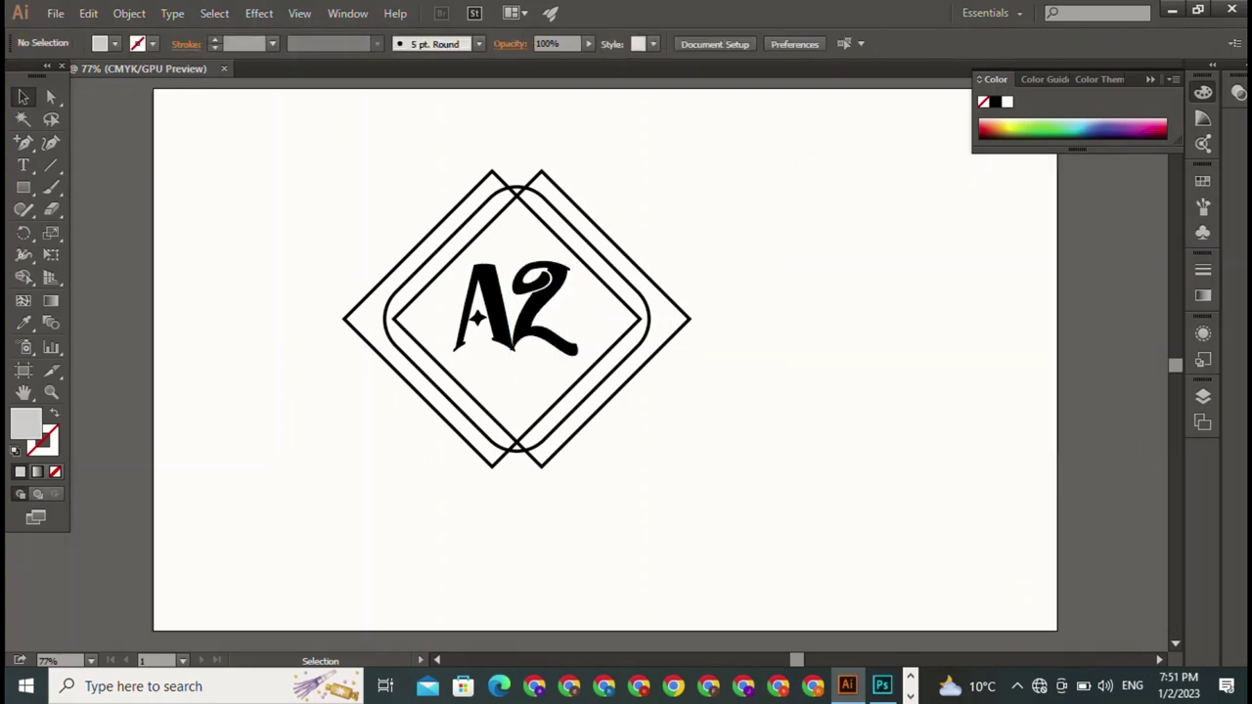
click(484, 308)
Step: Reselect only the warped A and try the Shell Lower and Bulge warp styles on it
shift+click(543, 308)
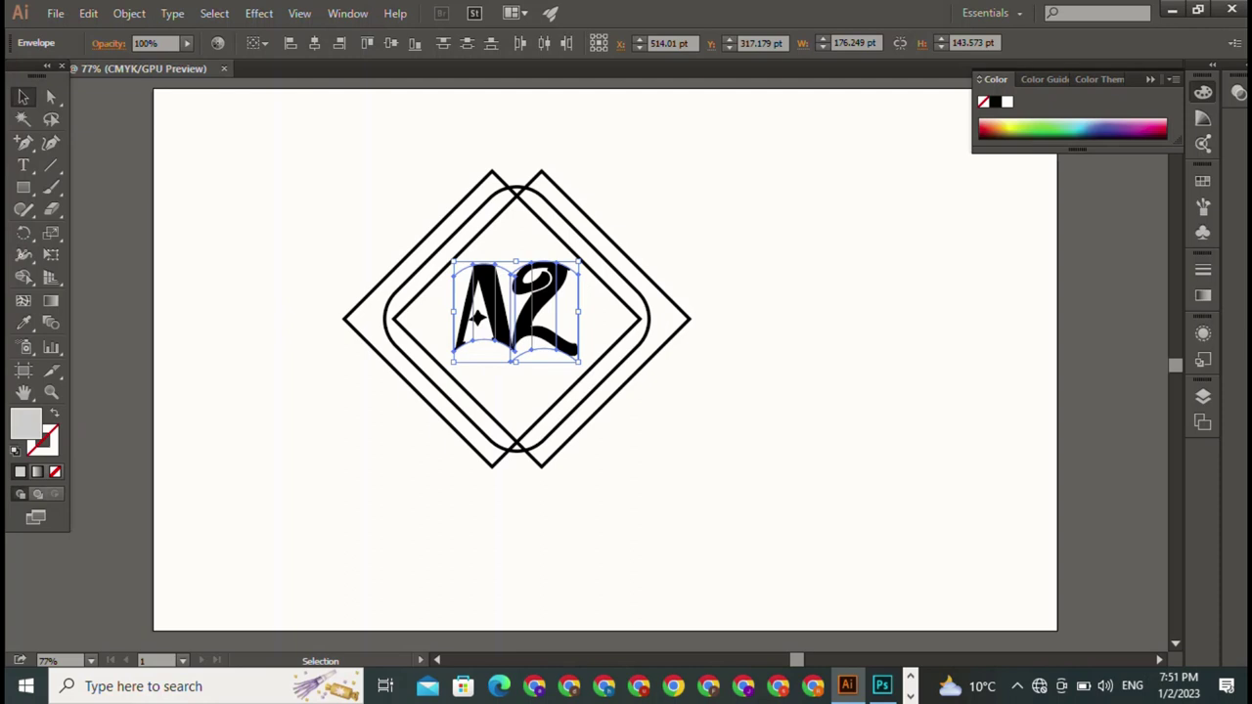
key(ctrl+shift+a)
click(484, 308)
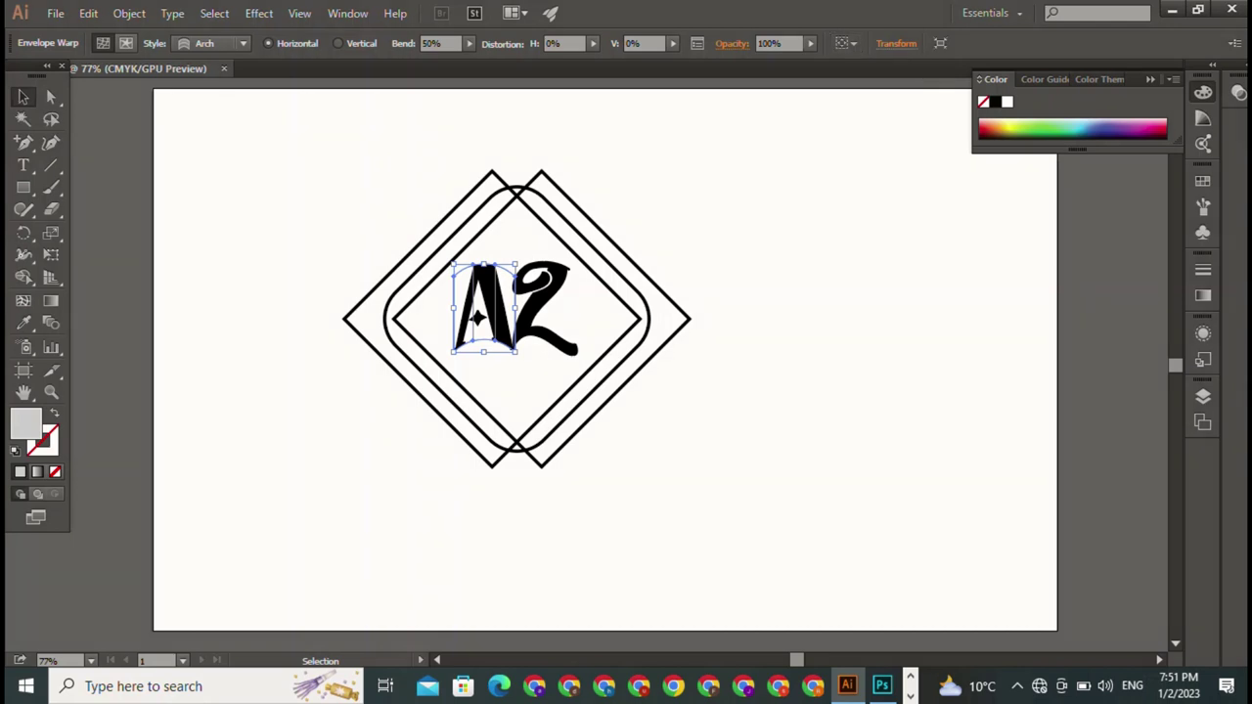
click(210, 43)
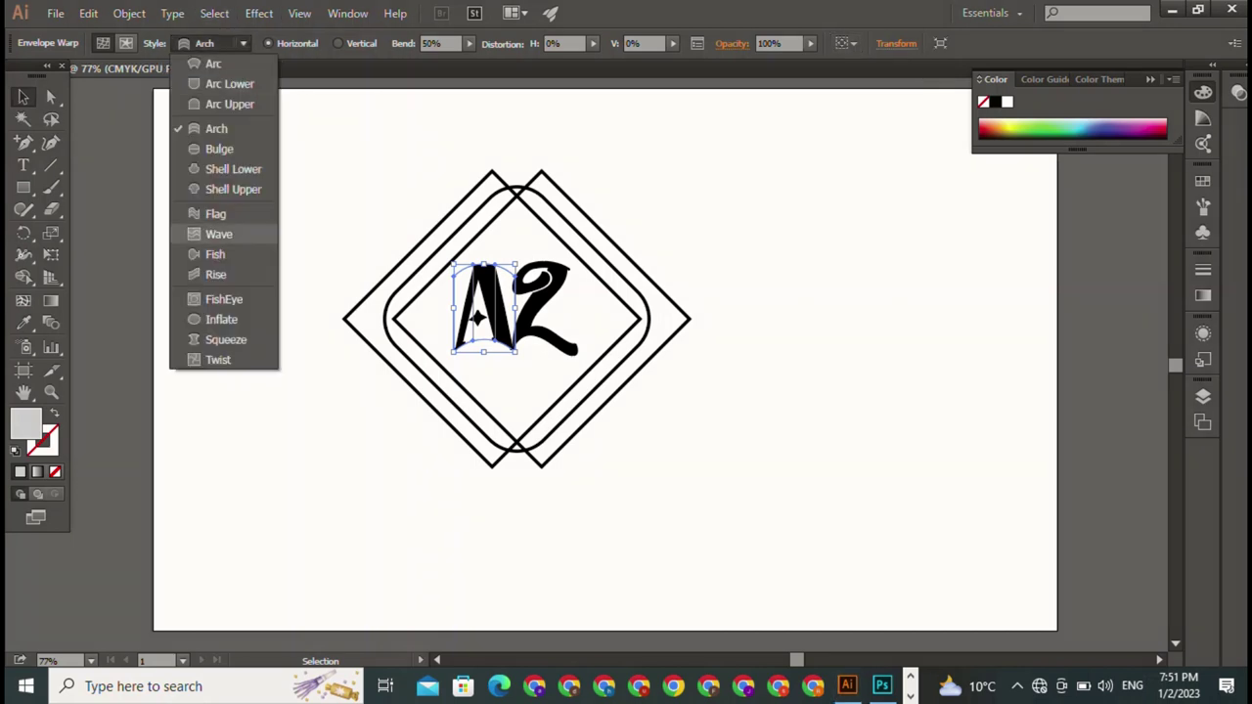
click(233, 170)
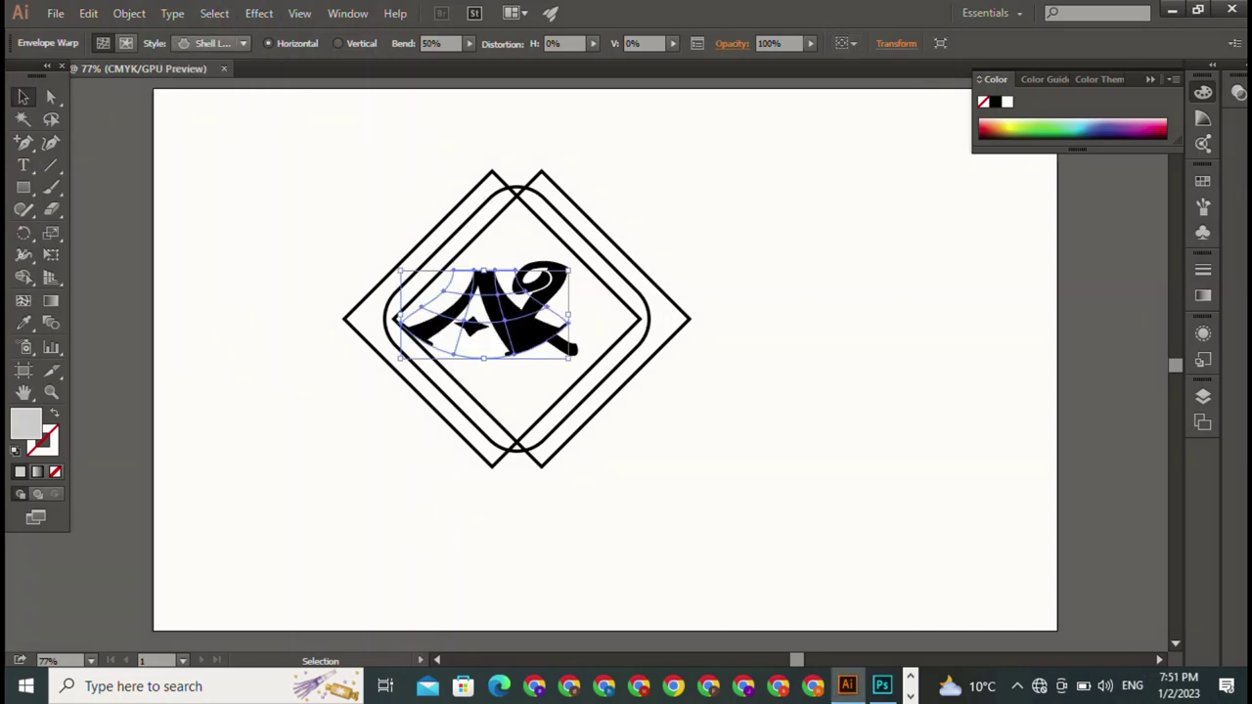
click(210, 43)
click(220, 149)
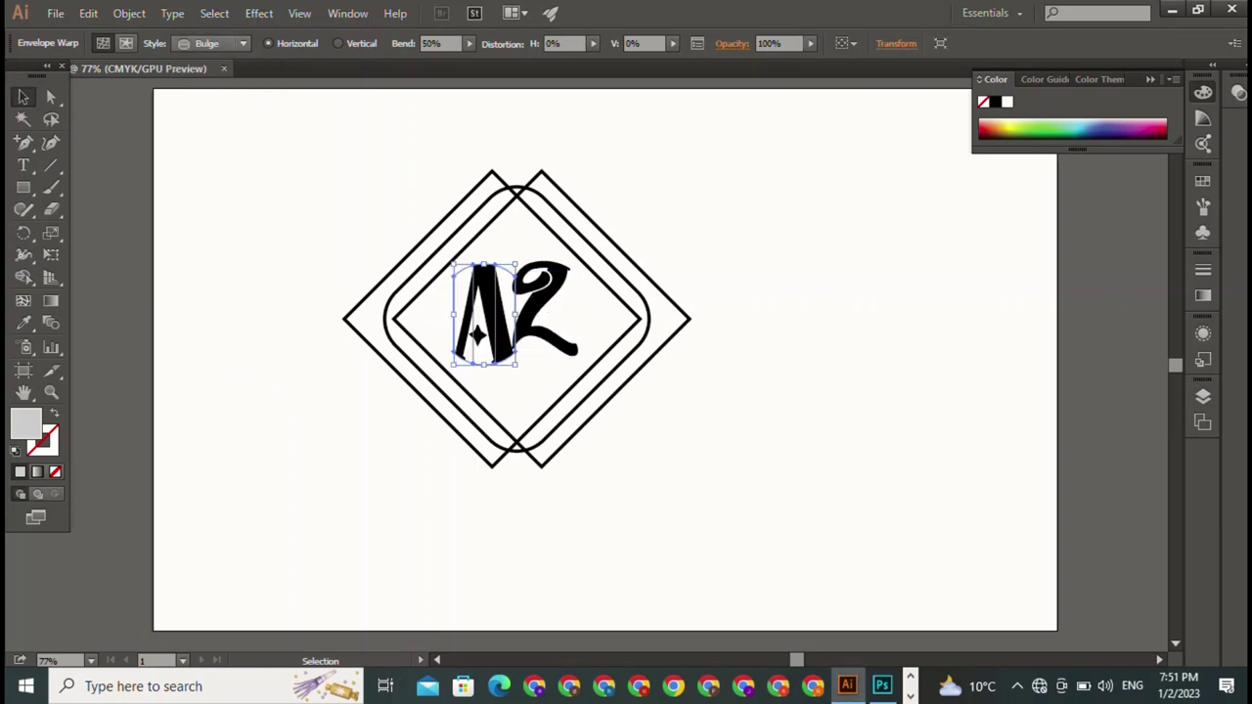
Step: Try the Arch, Arc Lower and Wave warp styles on the A
click(210, 43)
click(220, 149)
key(Up)
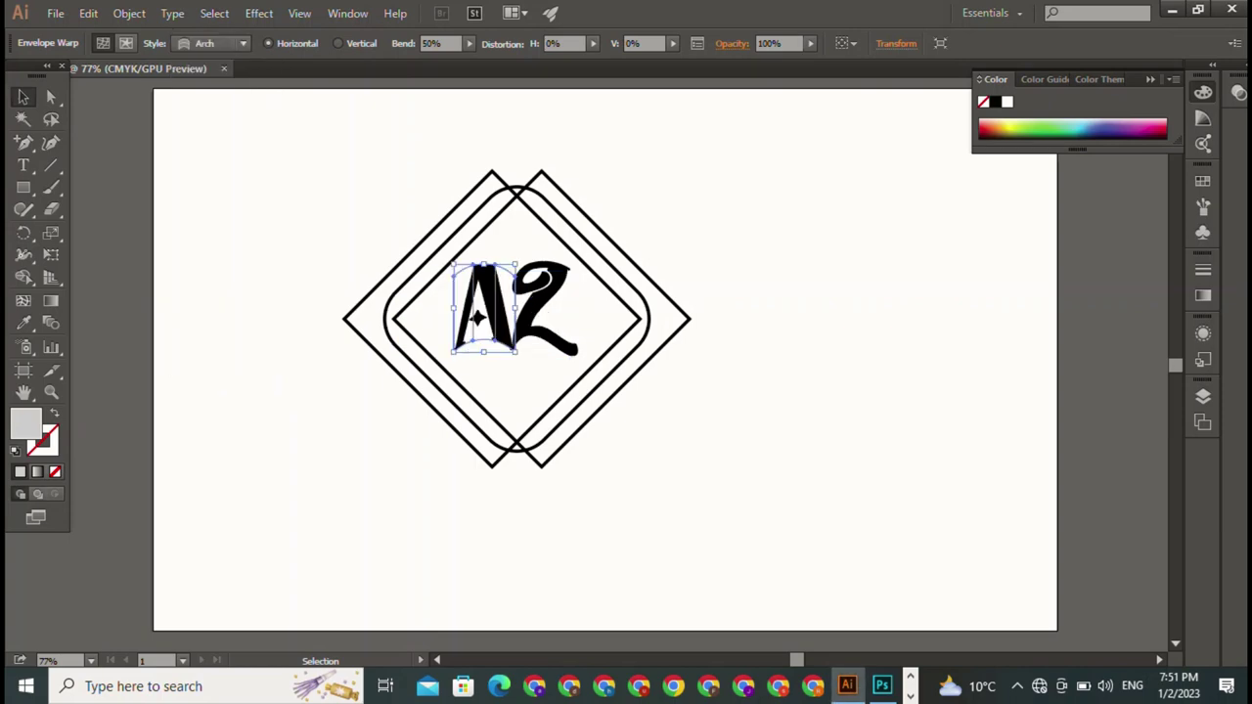
click(210, 43)
click(220, 84)
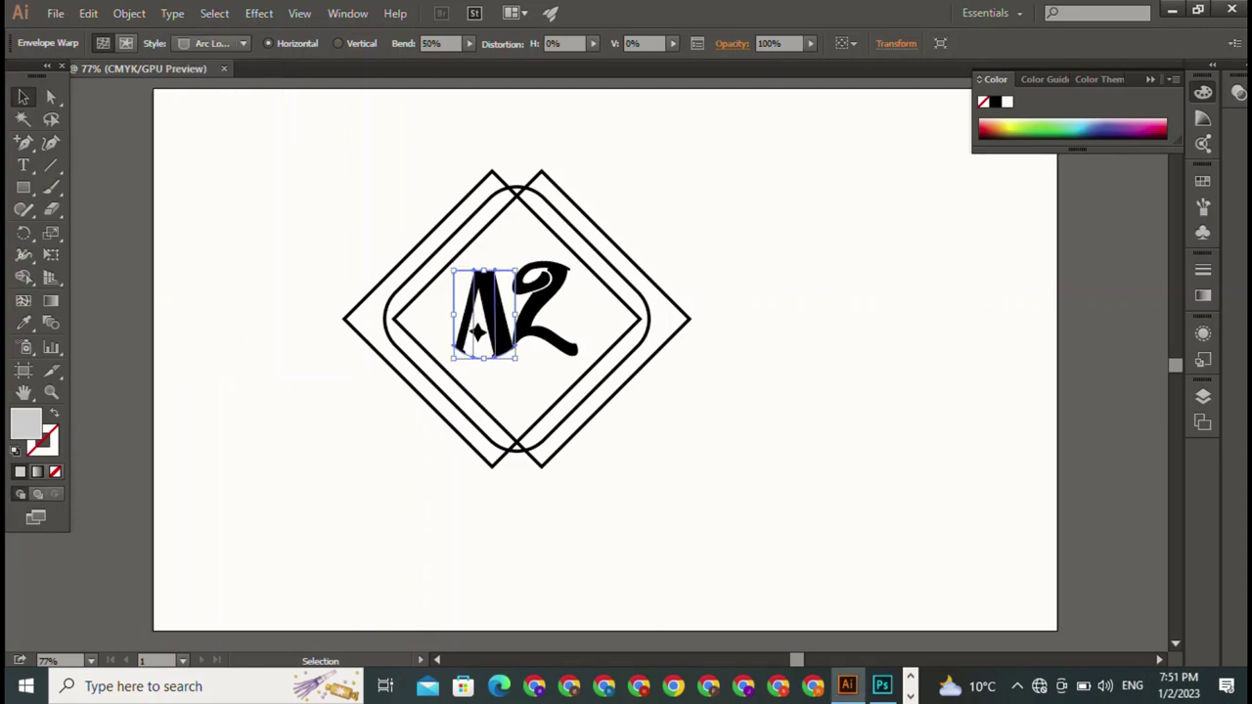
click(210, 43)
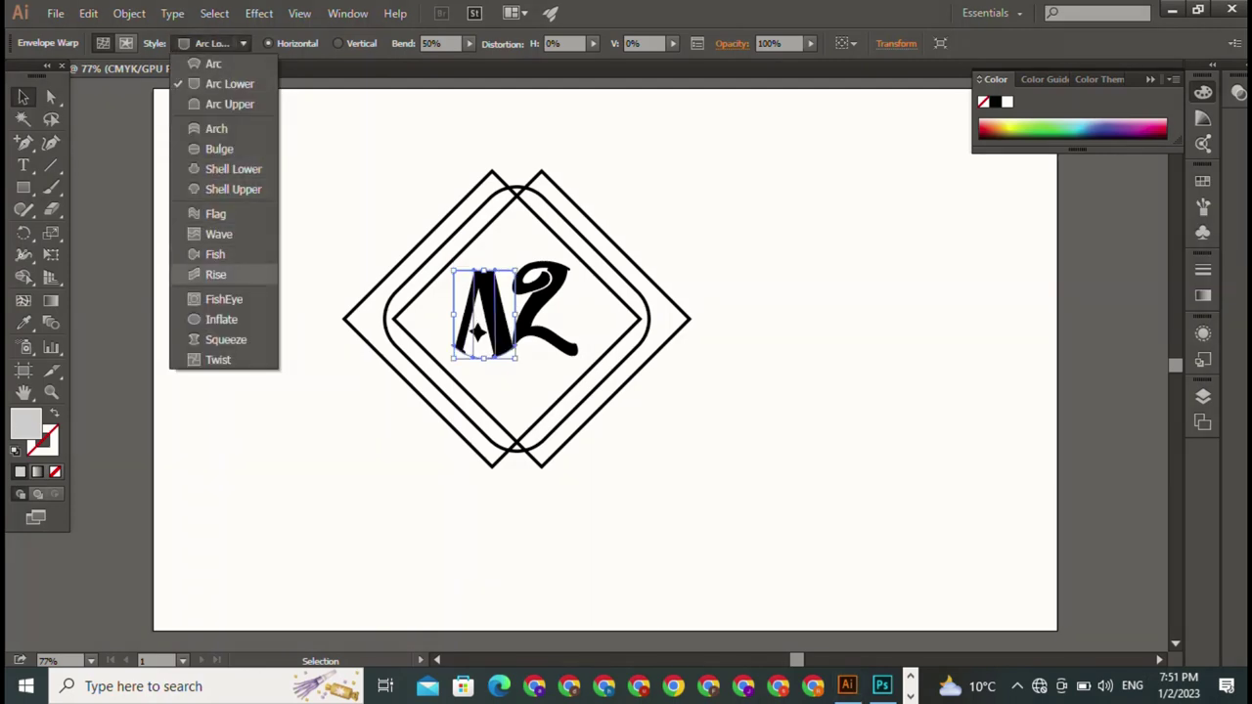
key(Up)
key(Up)
key(Return)
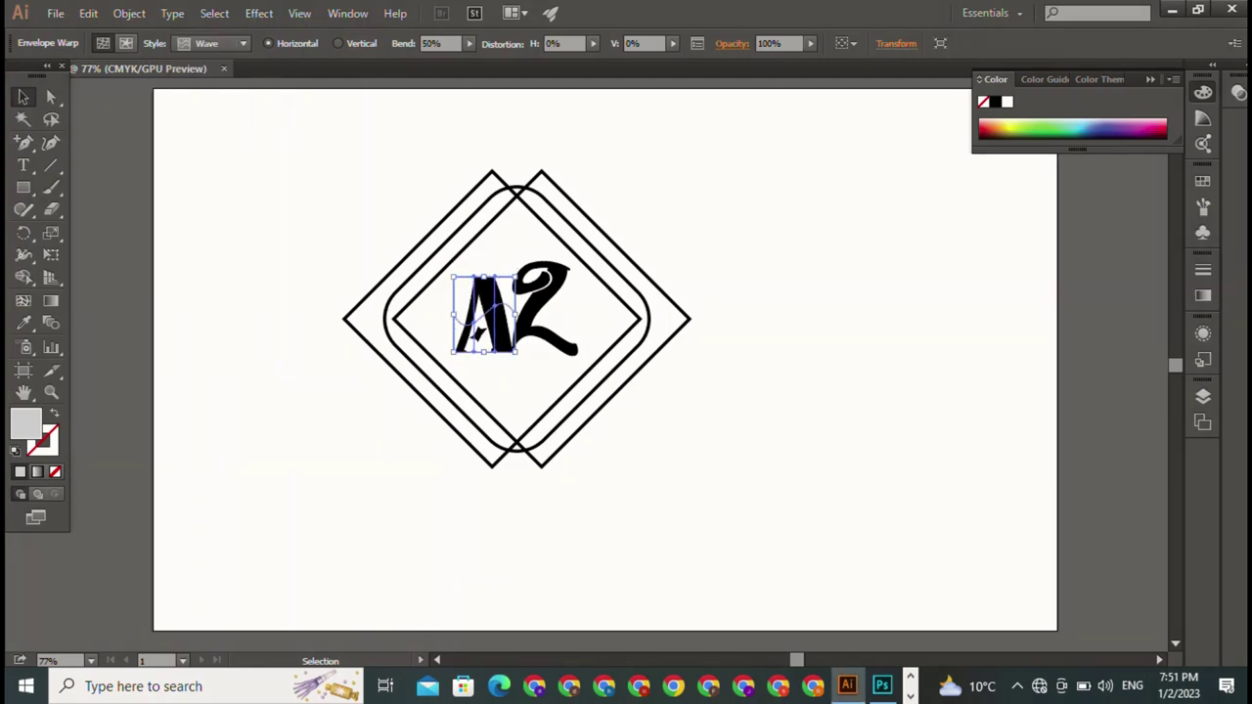
Step: Preview the Squeeze, FishEye, Twist and Arc Upper warps on the A
click(210, 43)
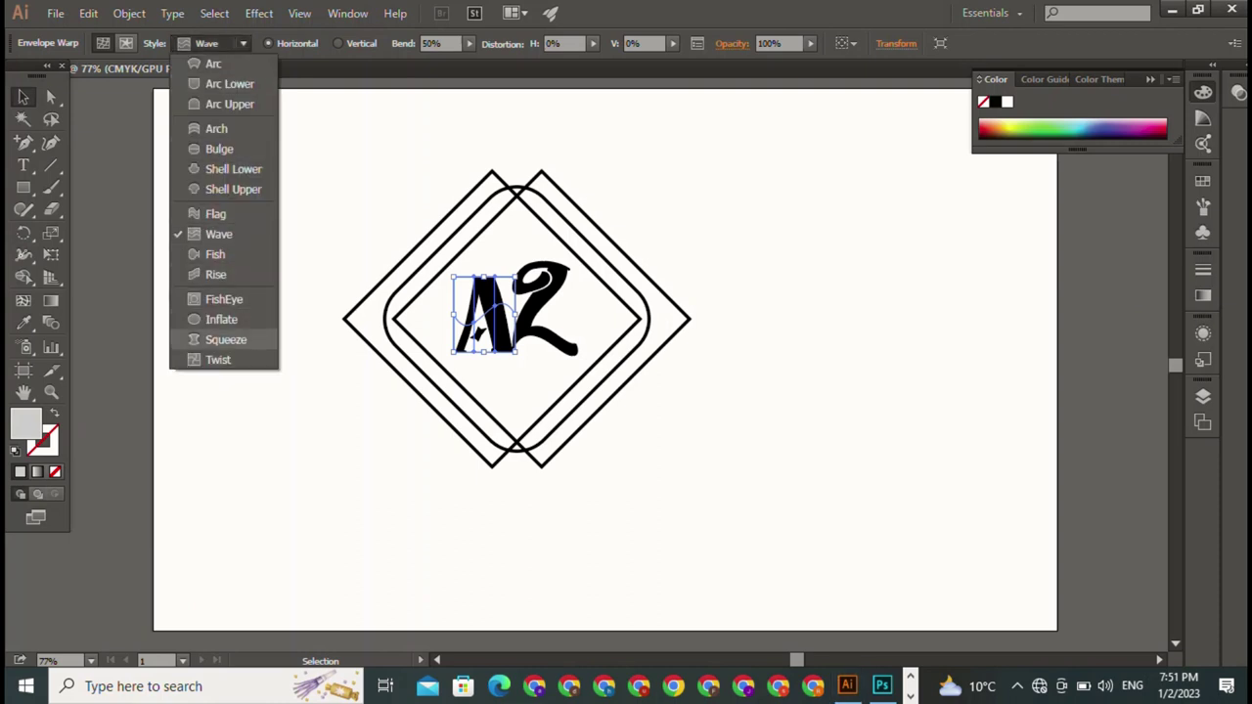
click(220, 338)
click(210, 43)
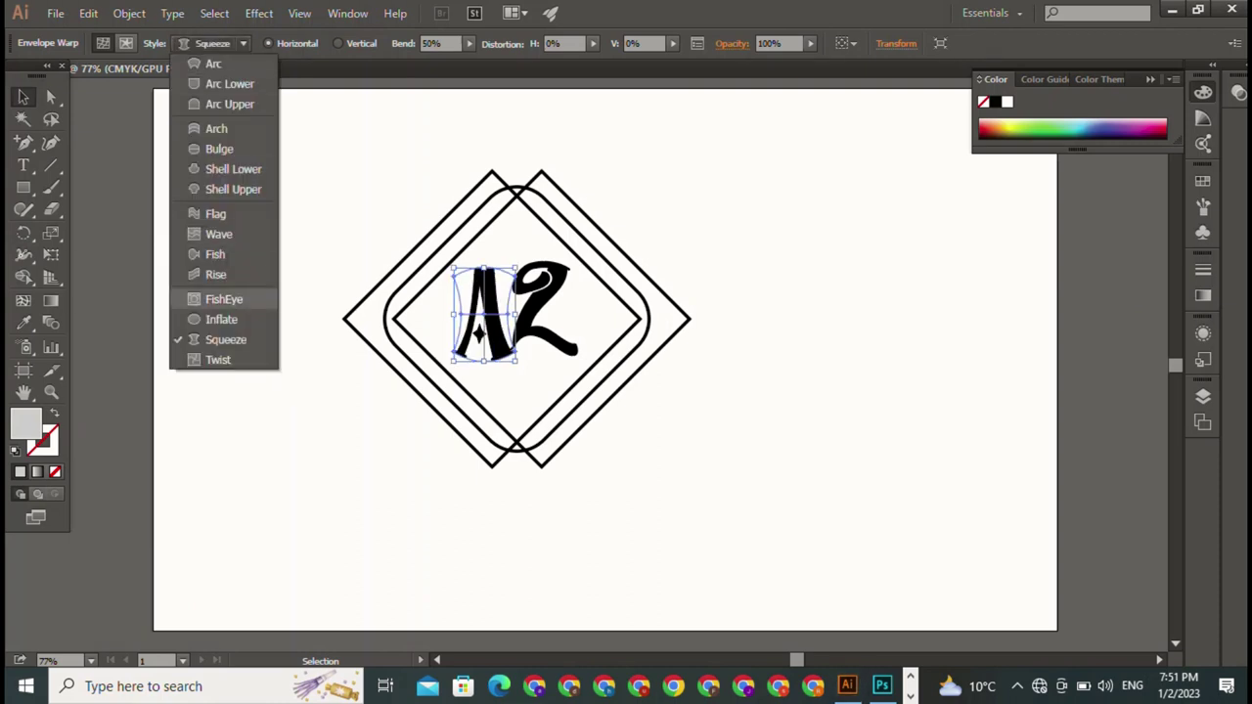
click(220, 296)
click(210, 43)
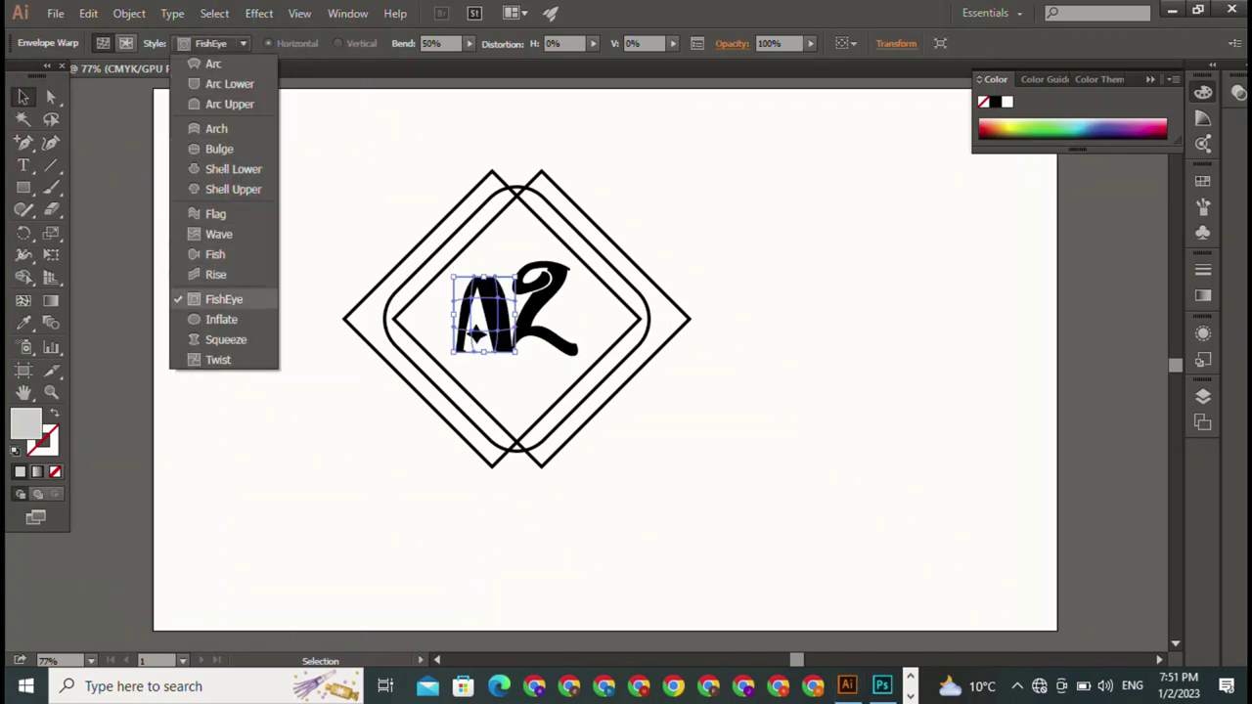
click(221, 359)
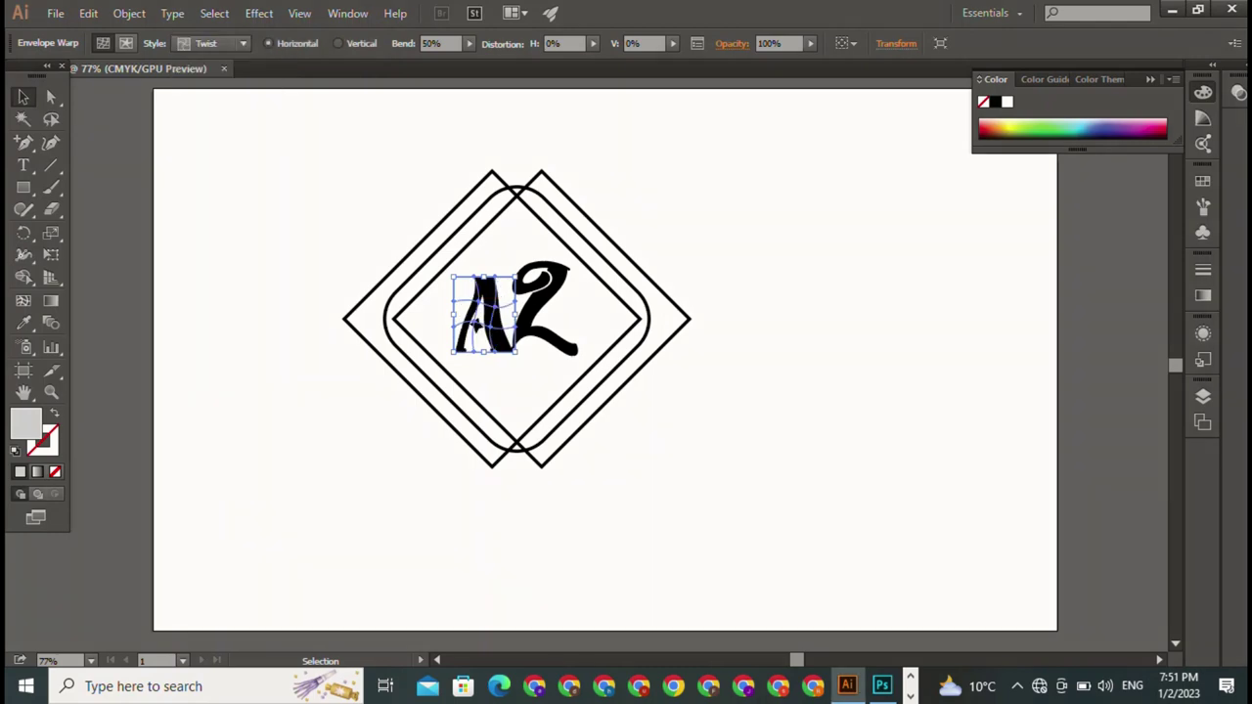
click(210, 43)
click(220, 104)
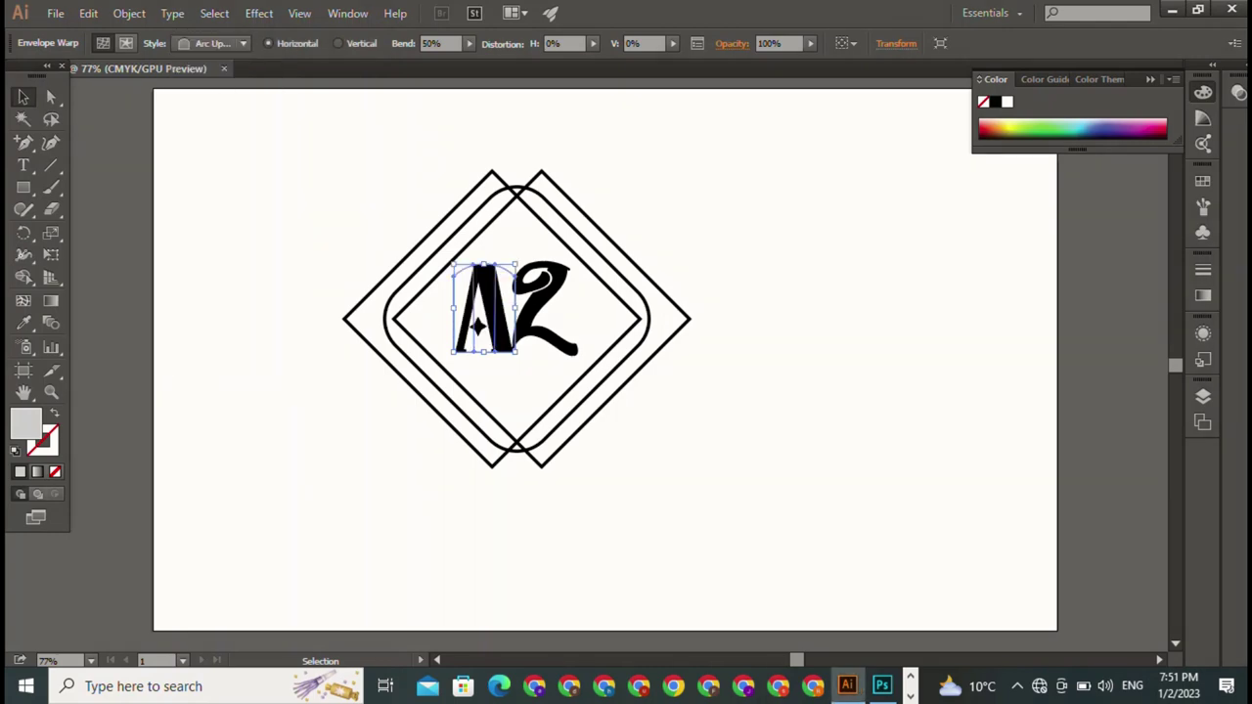
Step: Settle the A on the Arc Lower warp at 50% bend and deselect the letters
click(211, 43)
click(220, 87)
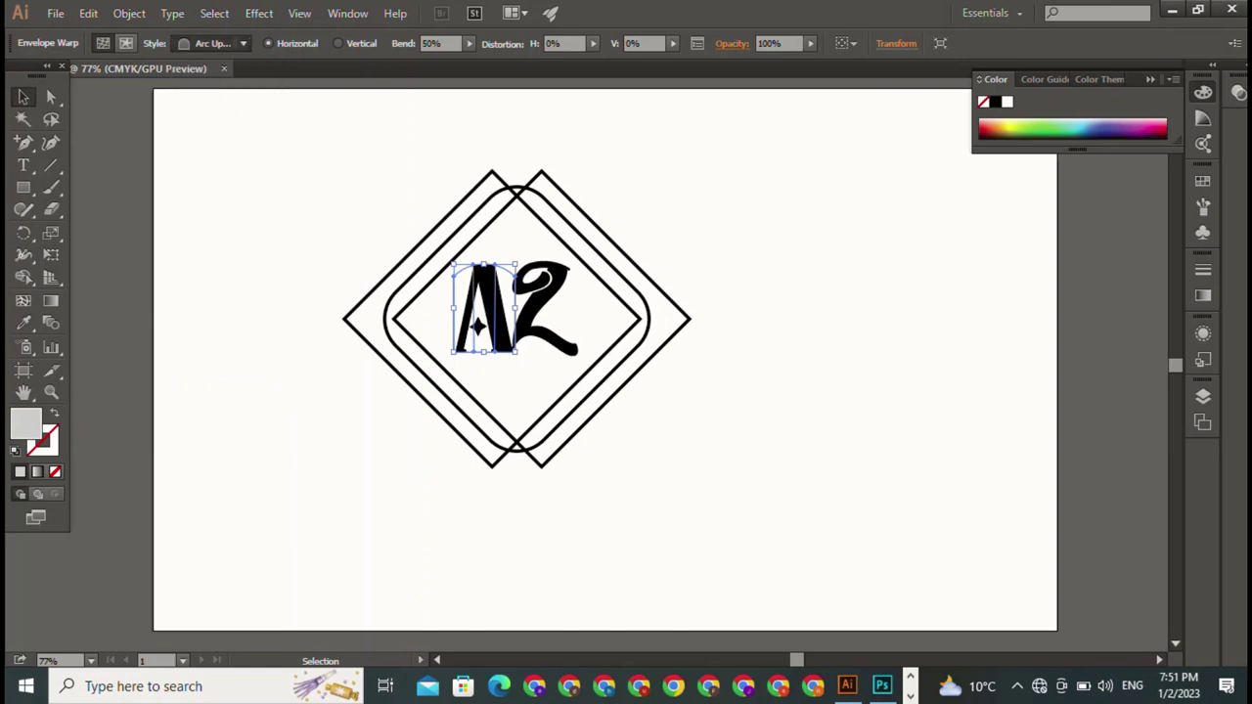
click(210, 43)
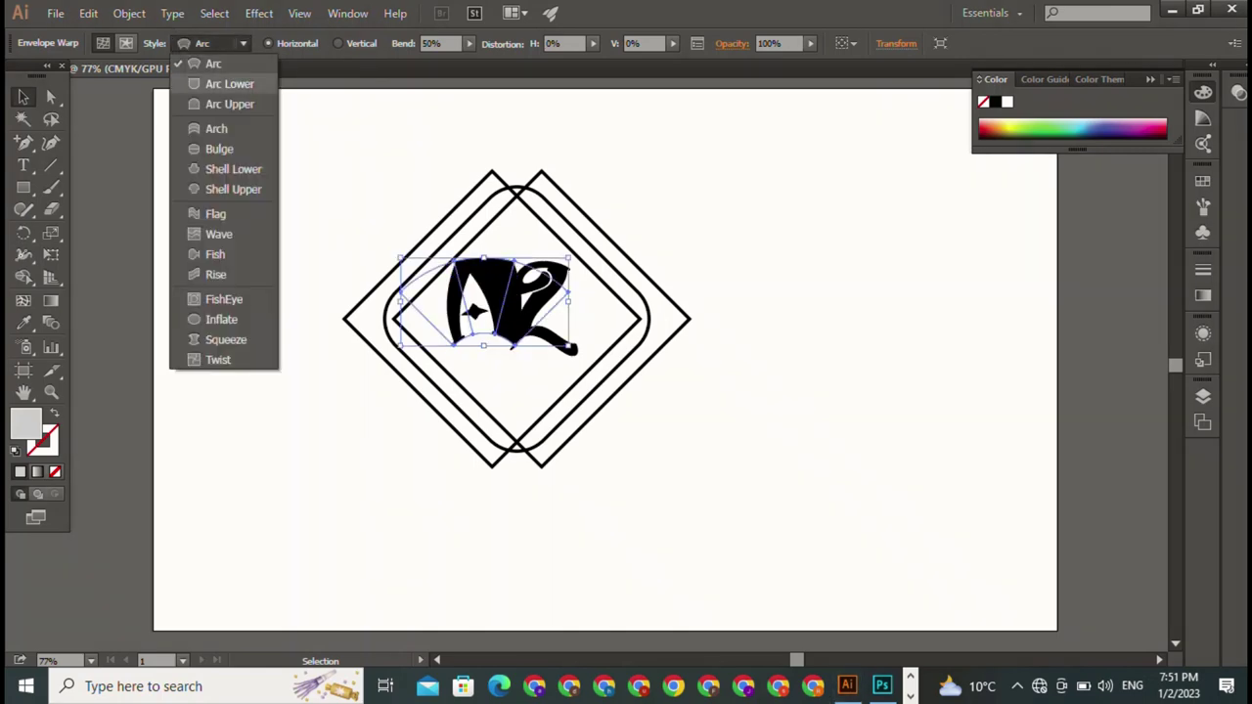
click(220, 84)
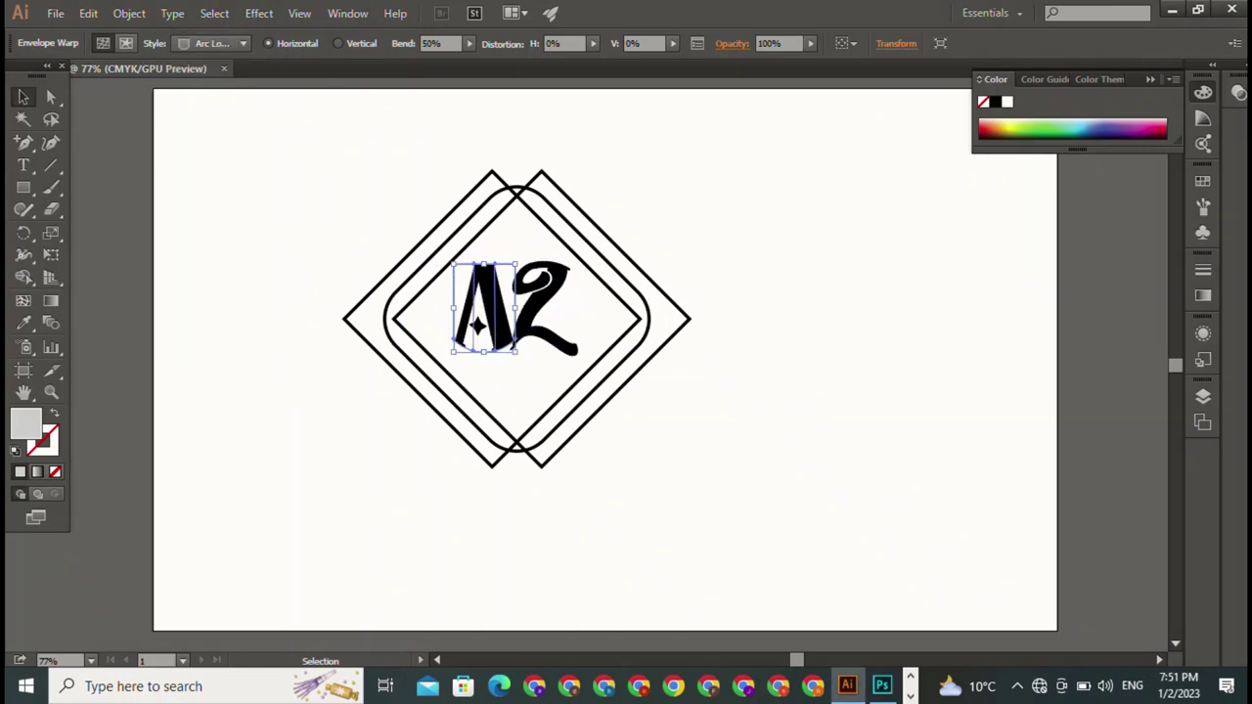
key(ctrl+shift+a)
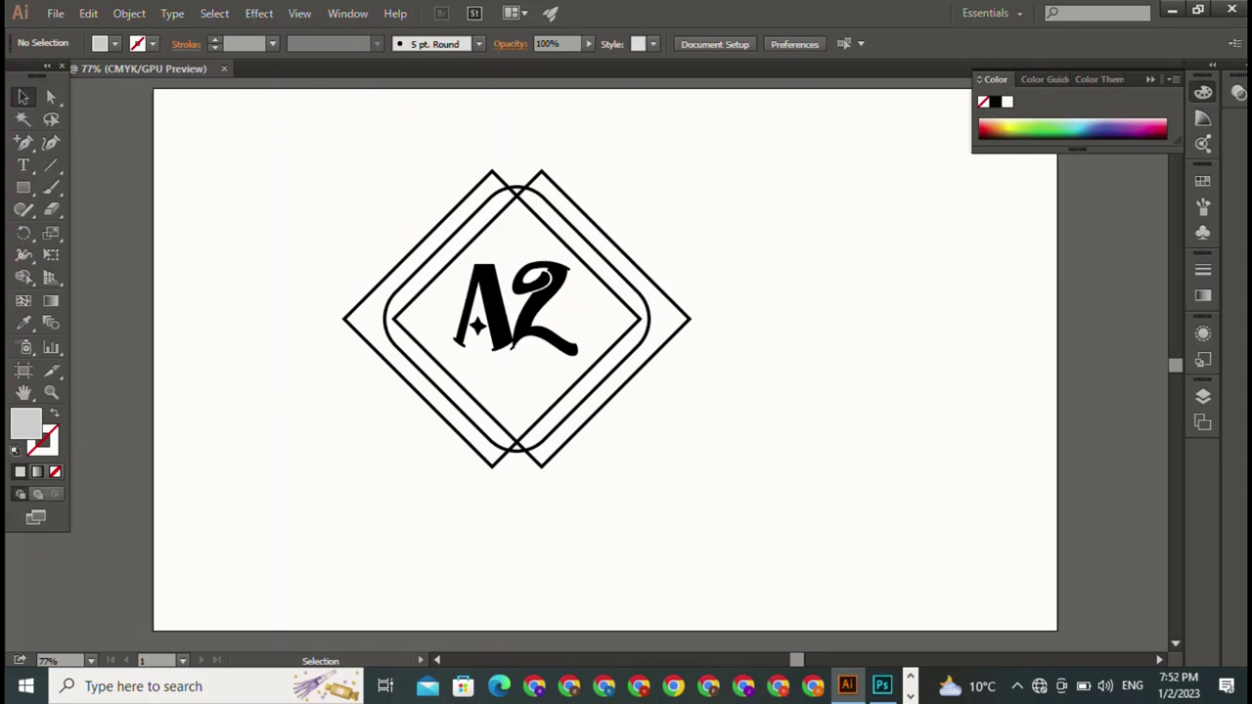